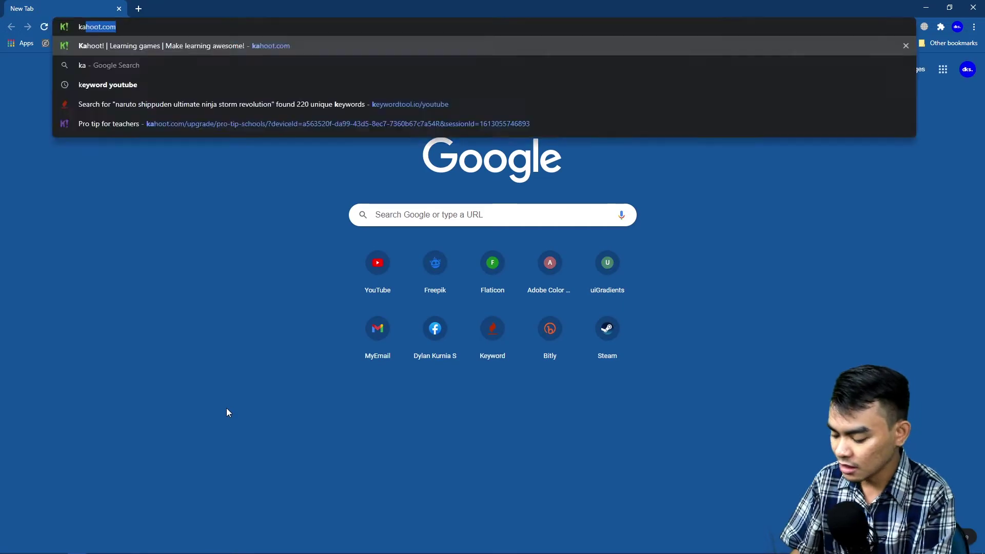
Open kahoot.com and sign up for a Teacher account with School as the workplace, continuing with Google.
type("om")
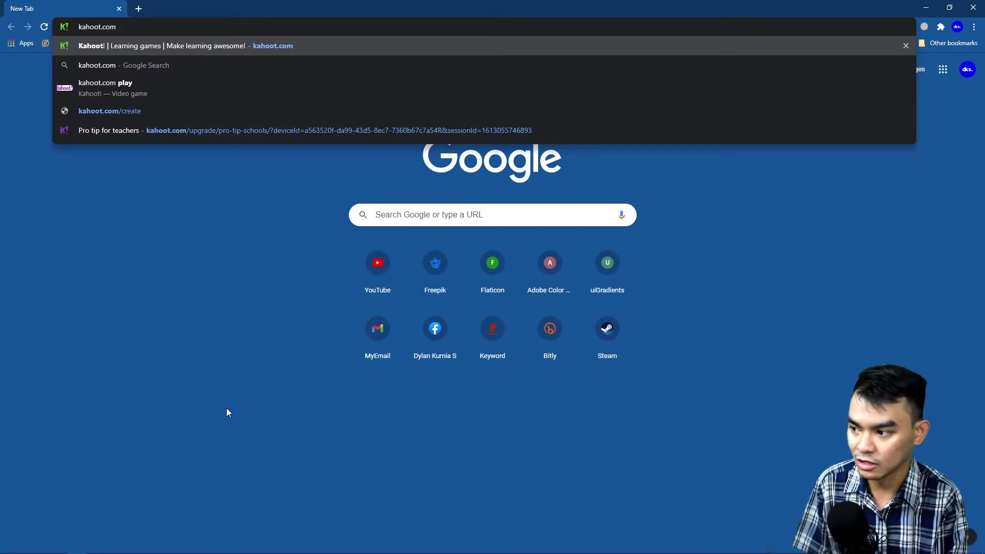
key("Return")
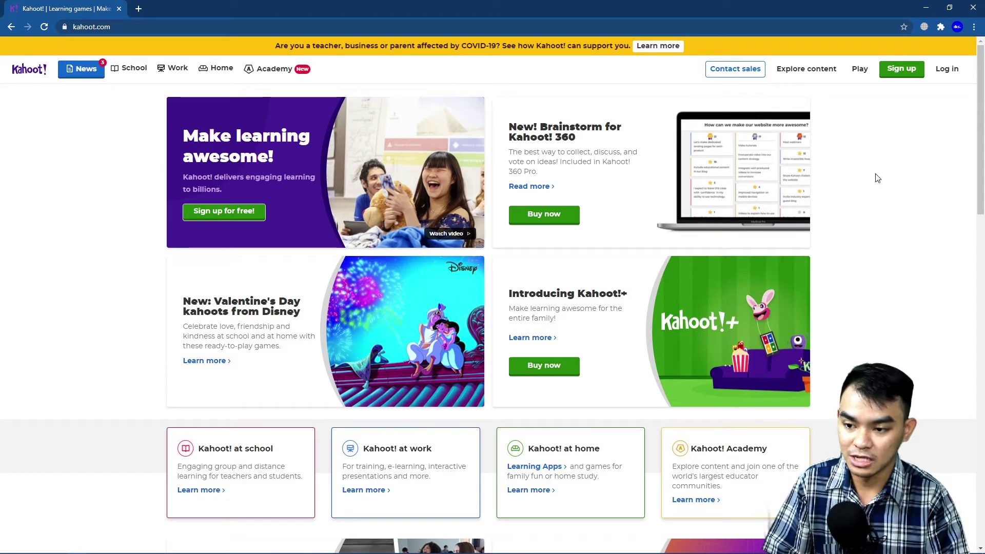
left_click(901, 81)
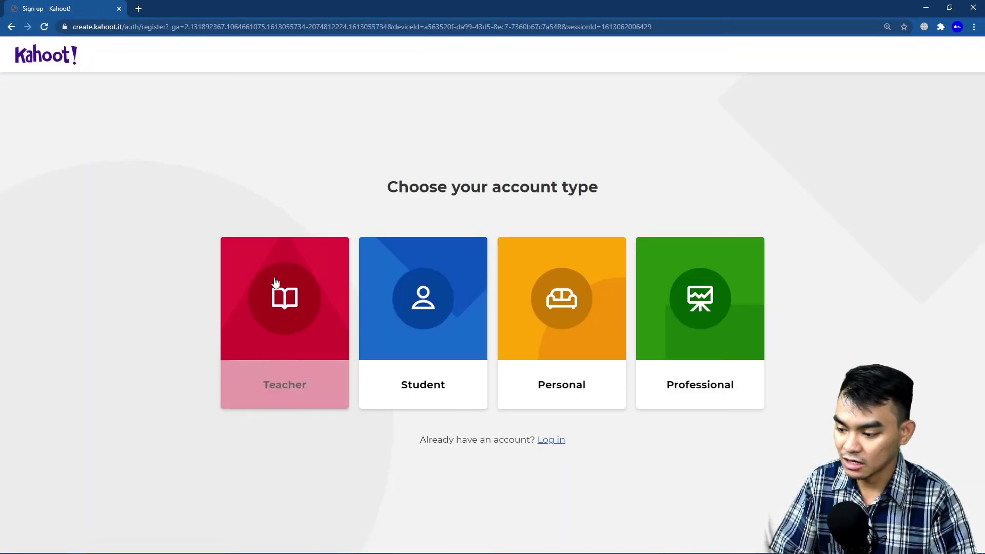
left_click(272, 297)
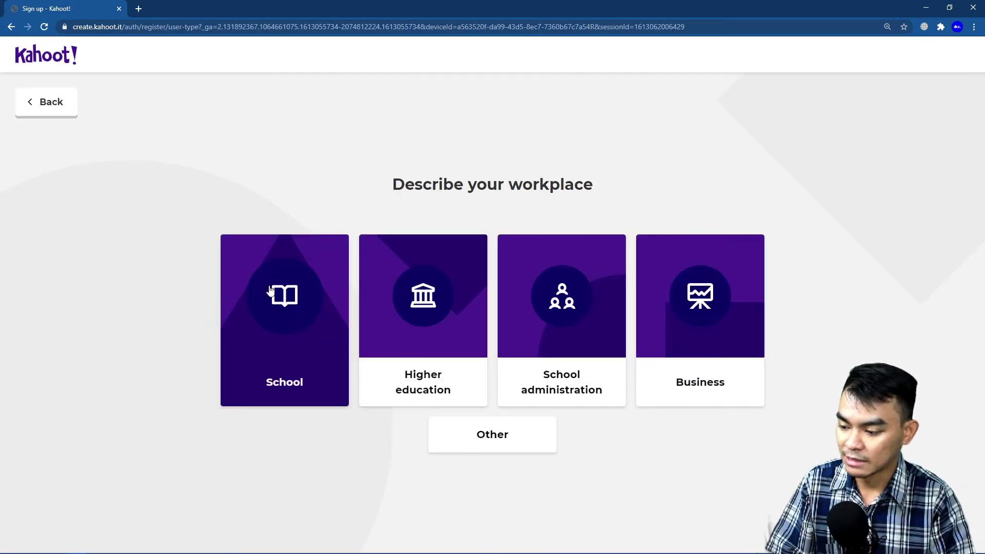
left_click(270, 289)
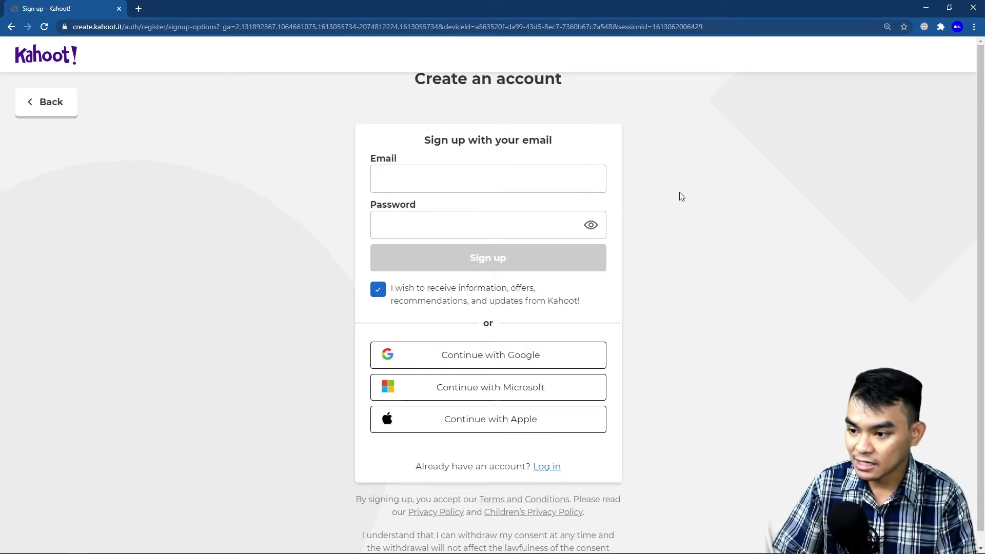
left_click(545, 363)
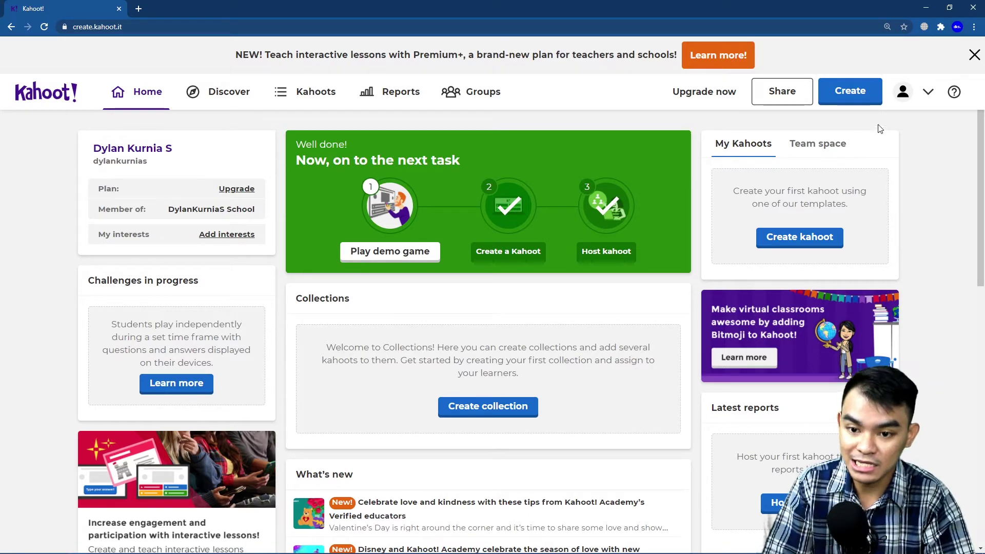
Create a new blank kahoot and give it the title "Latihan Soal 1", leaving the description empty.
left_click(850, 92)
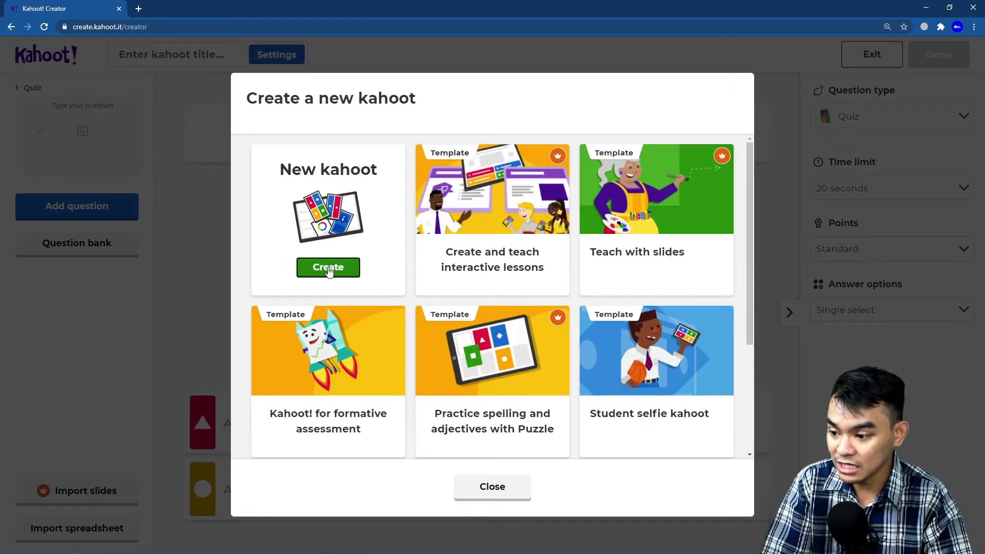
left_click(330, 268)
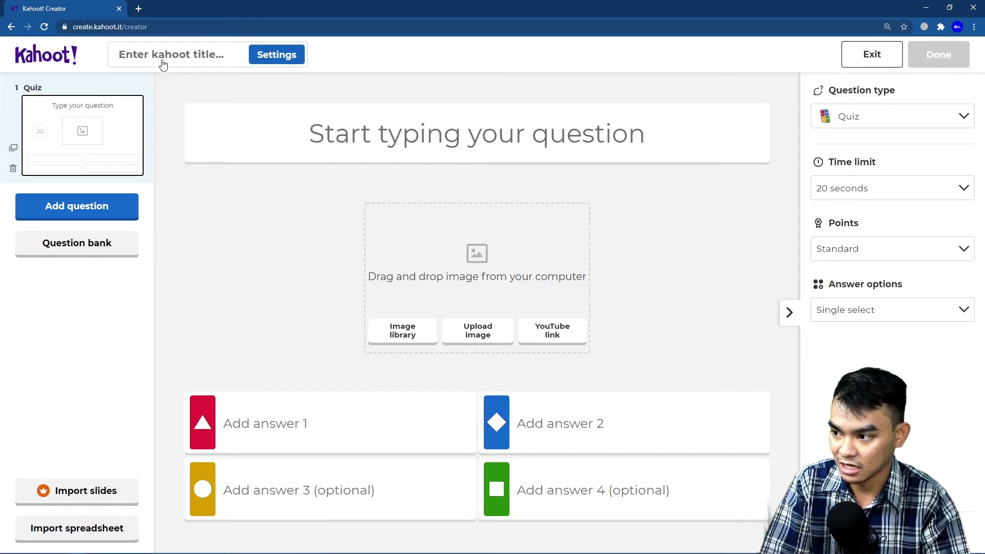
left_click(185, 54)
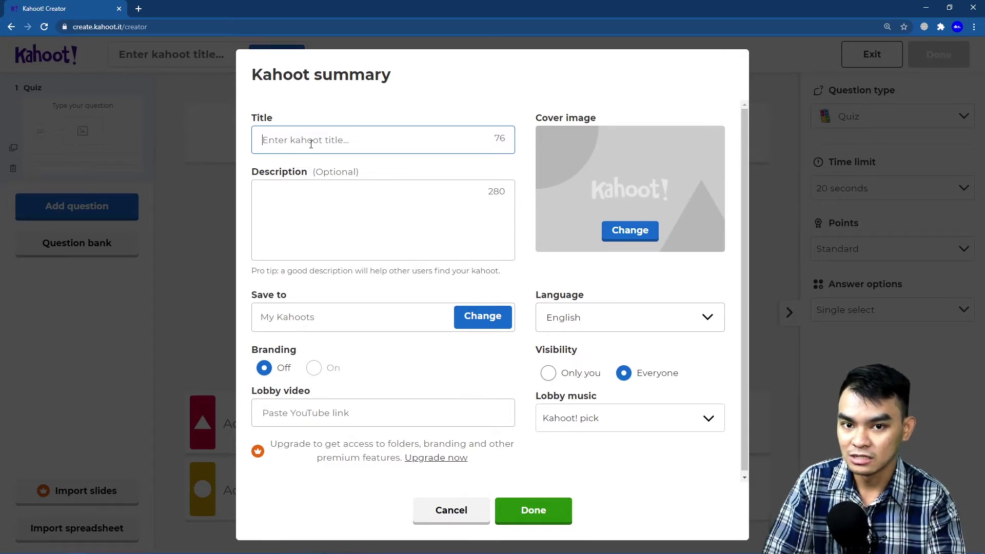
type("Latihan Soal 1")
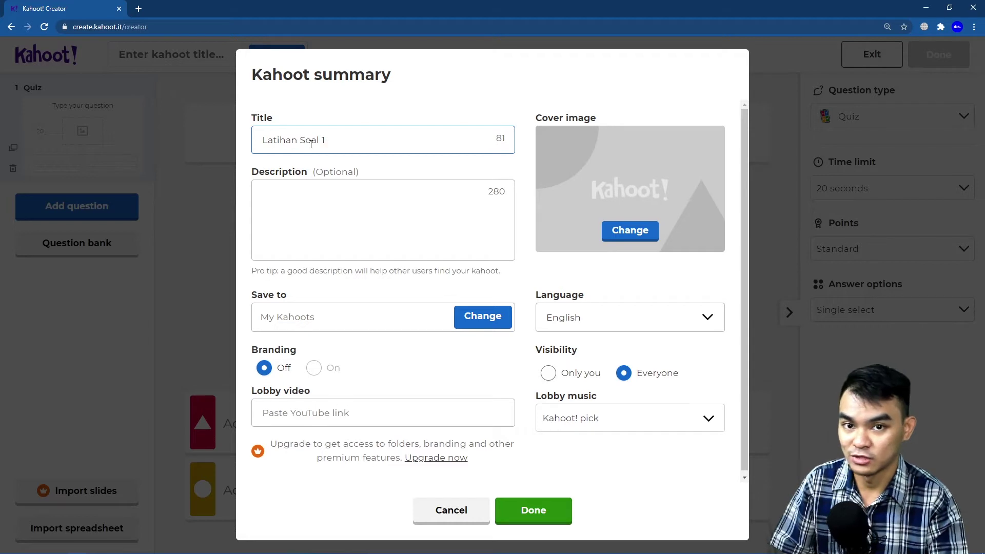
left_click(317, 193)
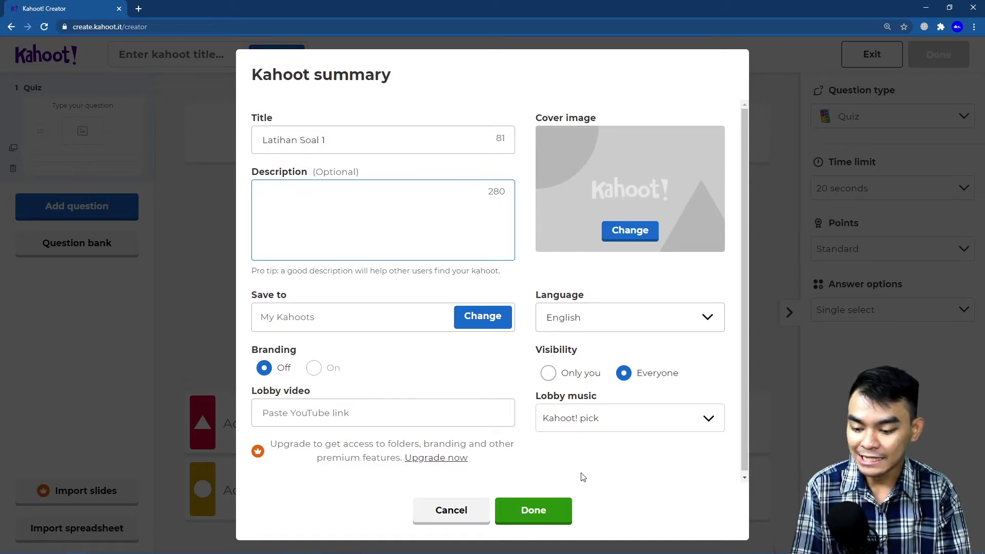
left_click(532, 512)
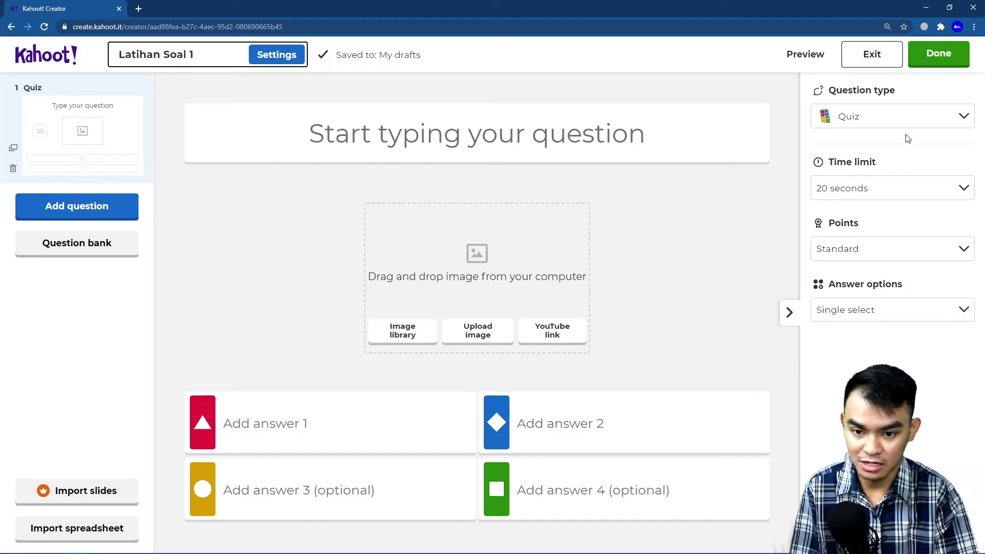
Choose Quiz as the first question's type and set its time limit to 30 seconds.
left_click(908, 121)
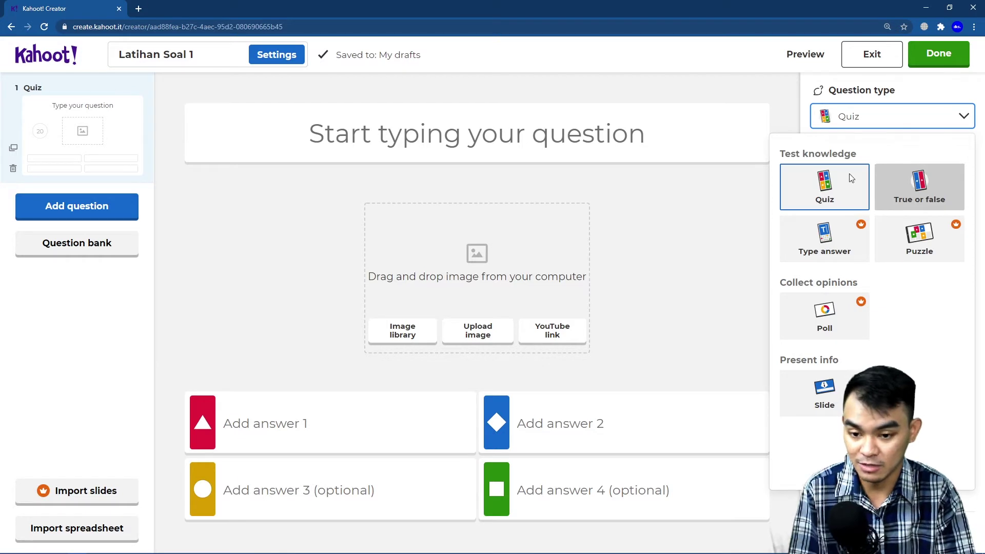
left_click(836, 187)
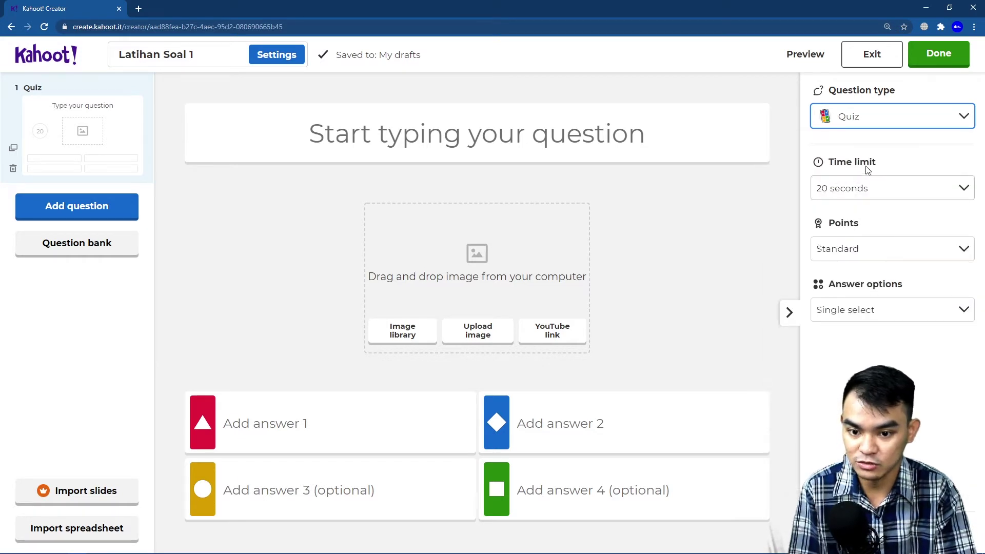
left_click(902, 188)
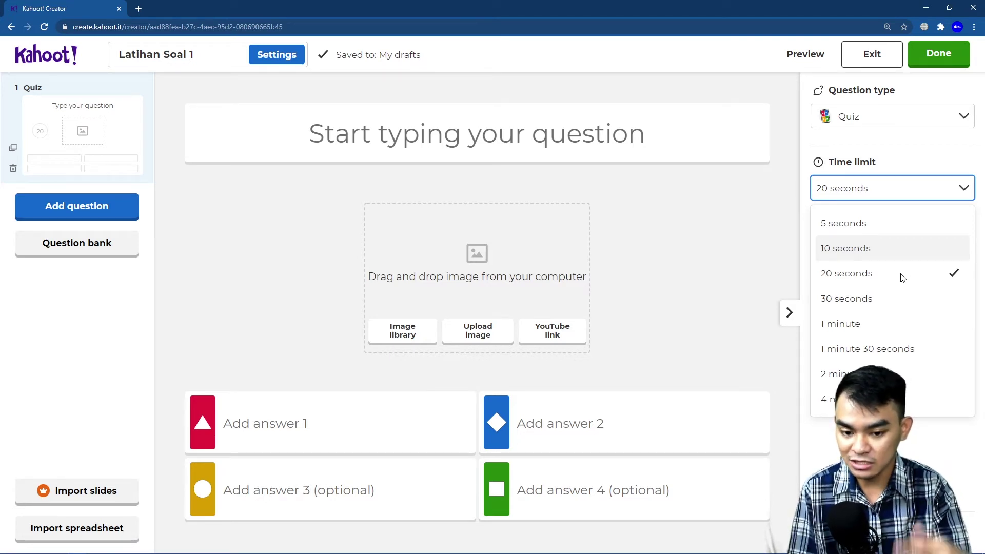
left_click(887, 302)
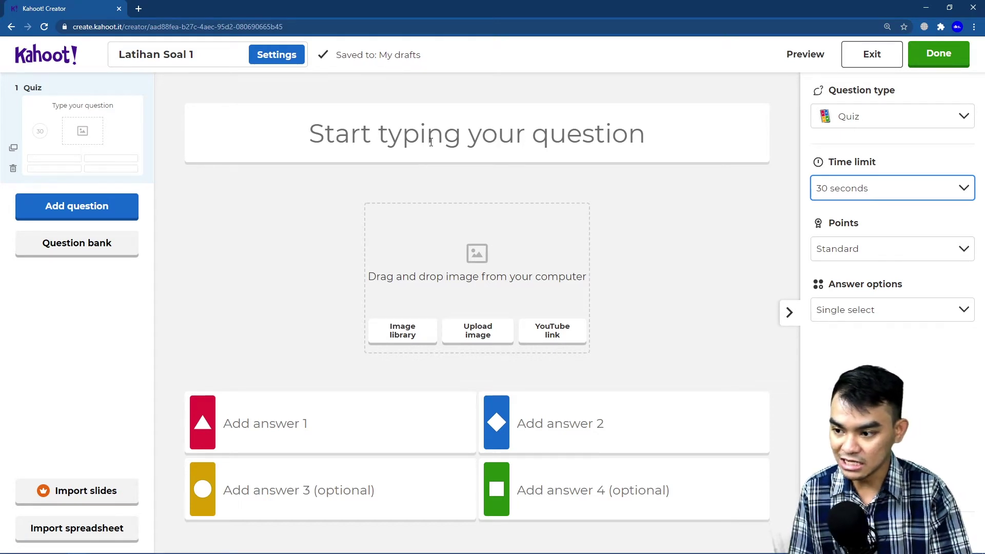
Enter "Kepanjangan dari RAM adalah ...." as the first question's text.
left_click(459, 141)
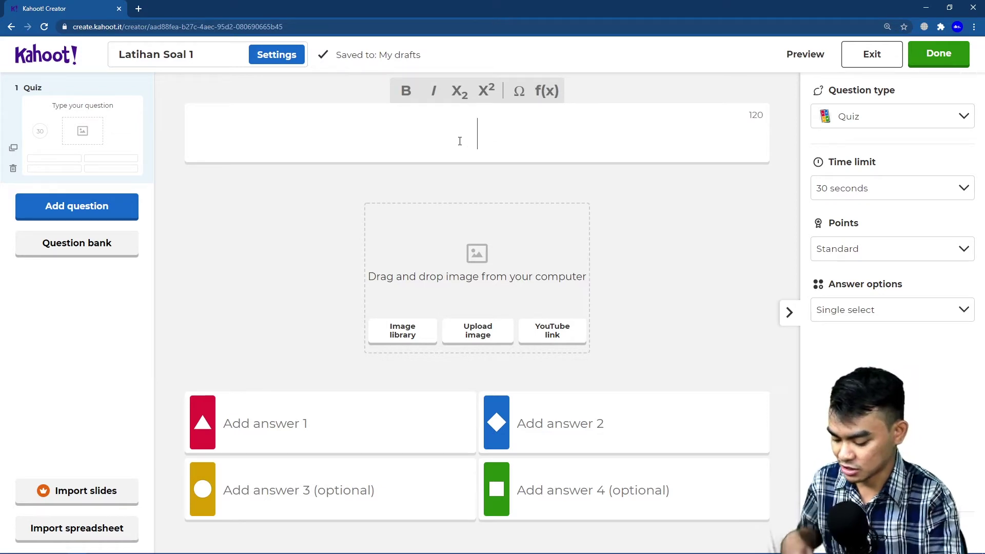
type("Kepa")
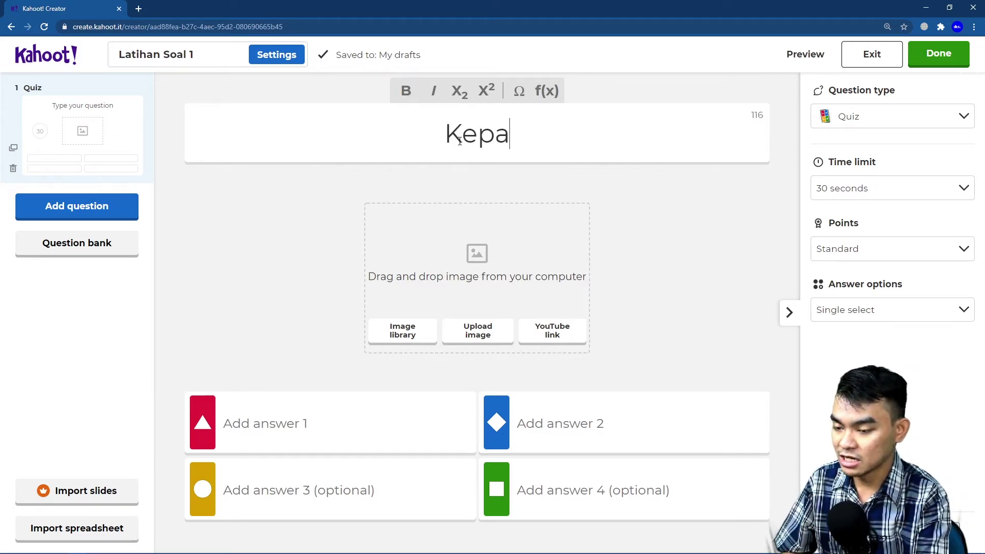
type("njangan dari RAM ad")
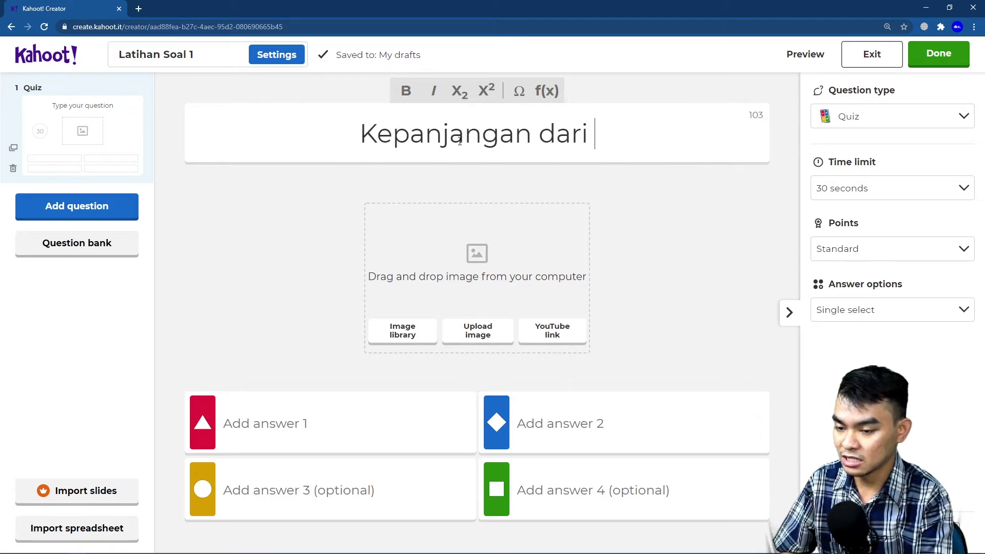
type("....")
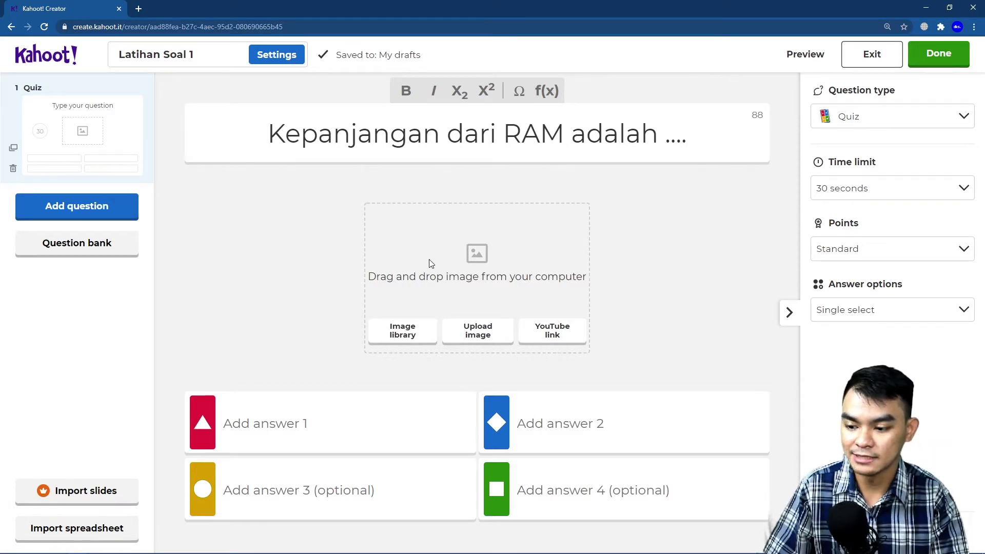
Browse the free categories of the Kahoot! image library, including Animals, Arts and Current Events.
left_click(395, 334)
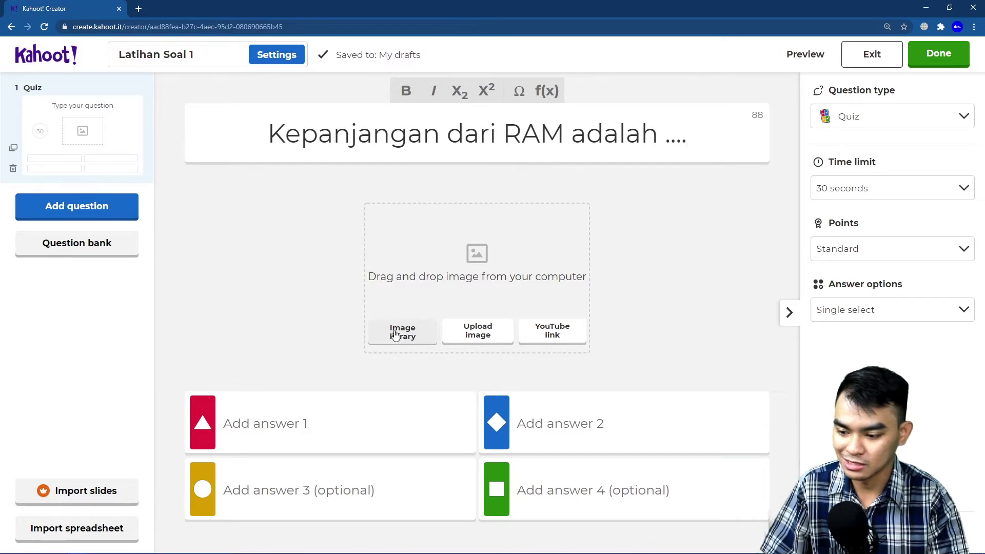
left_click(395, 333)
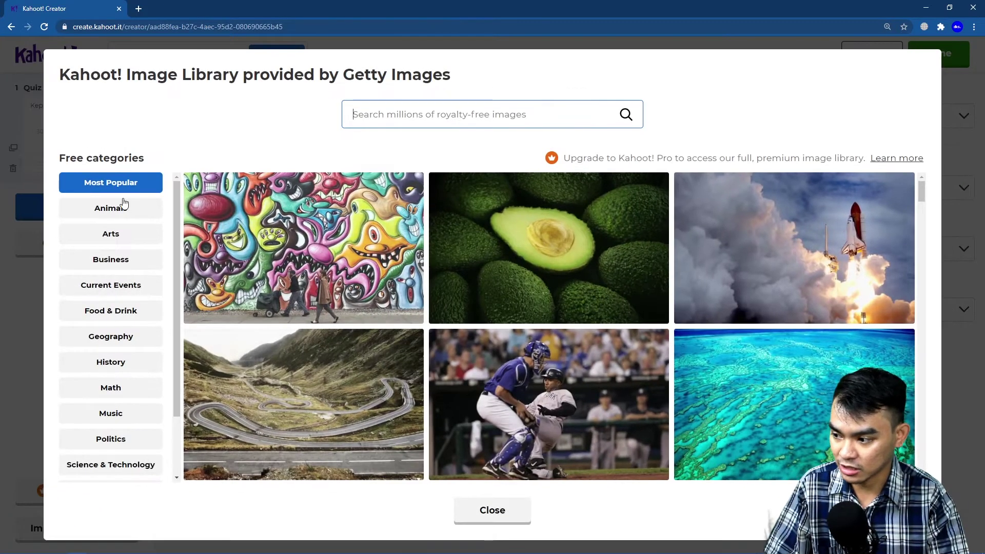
scroll(136, 310, "down", 2)
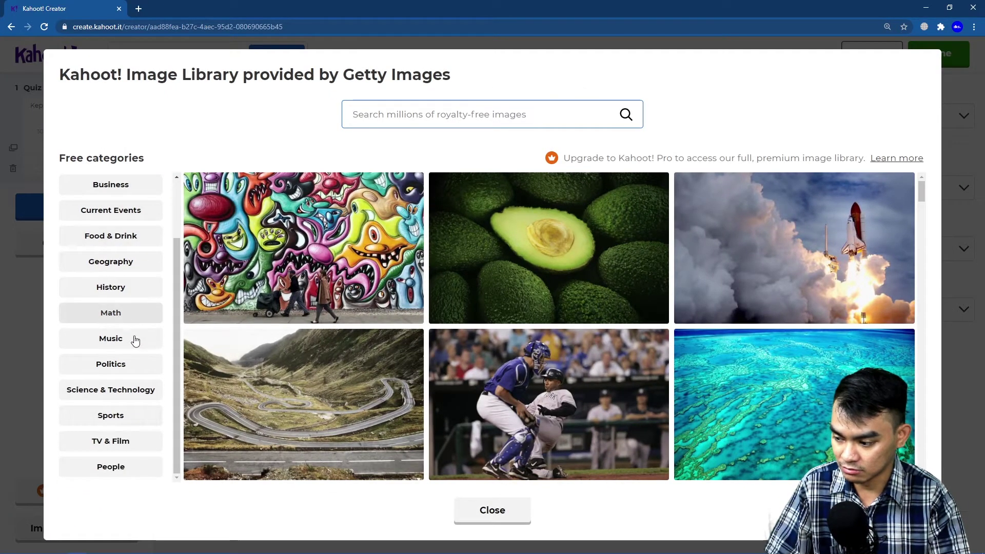
scroll(133, 318, "up", 3)
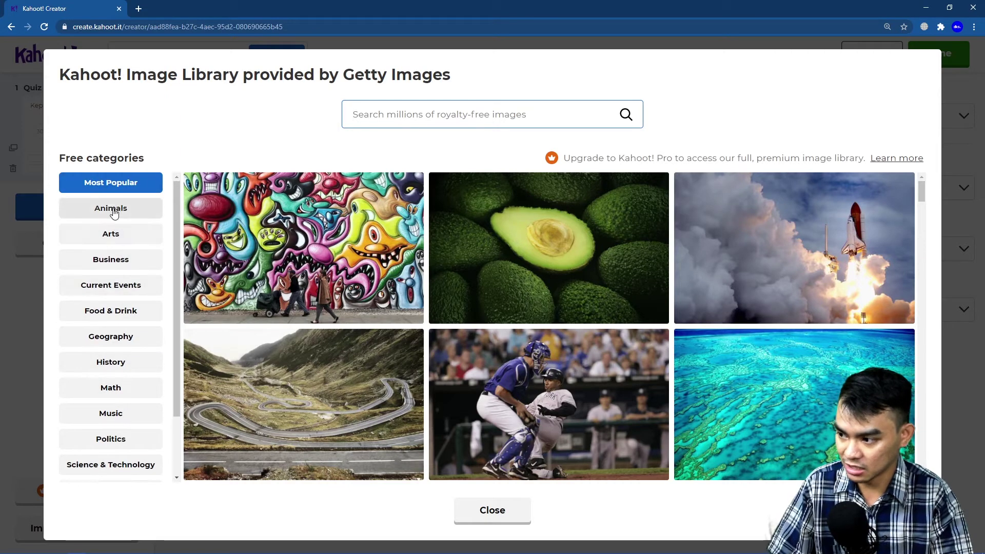
left_click(108, 207)
left_click(108, 236)
left_click(131, 285)
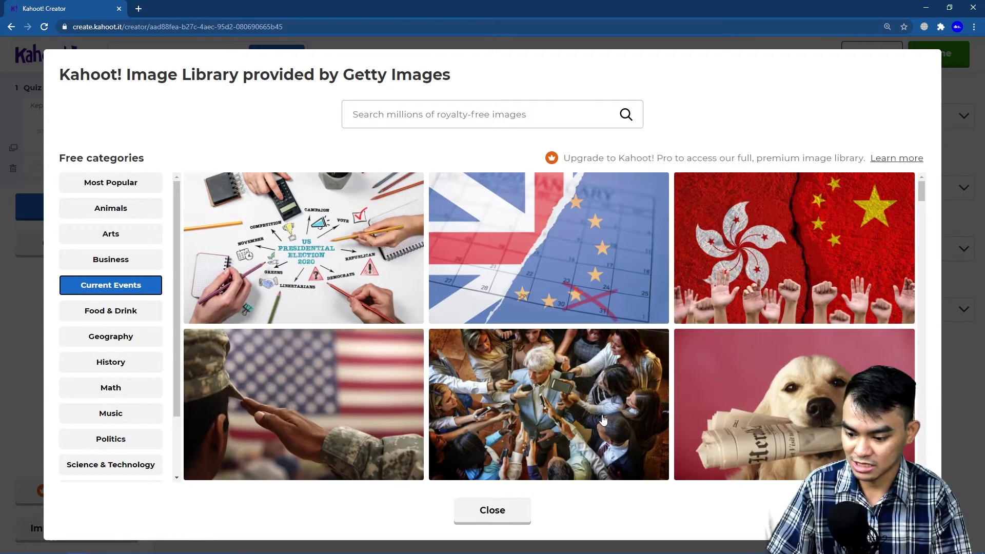
left_click(501, 510)
Upload the RAM JPG image from the Downloads folder as the question's picture.
left_click(485, 336)
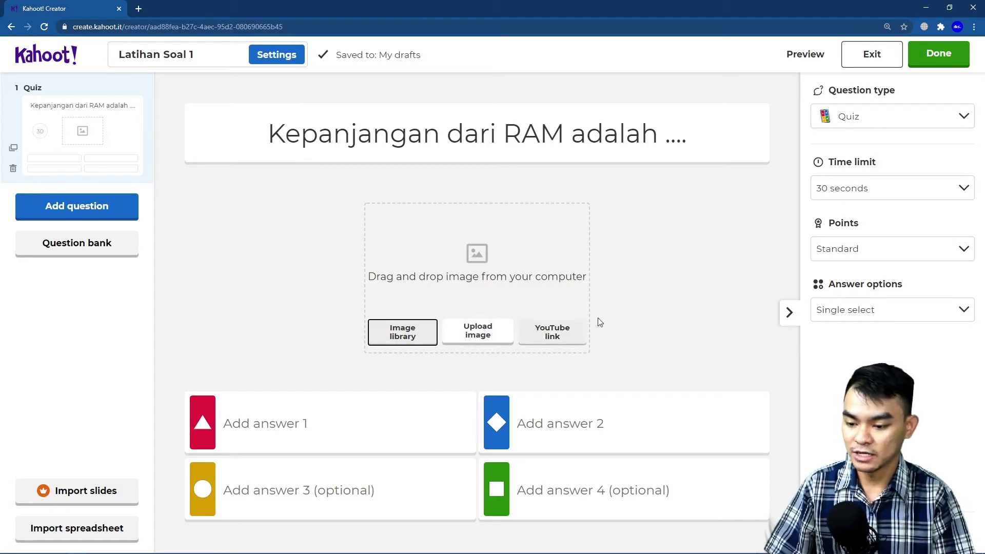
left_click(488, 337)
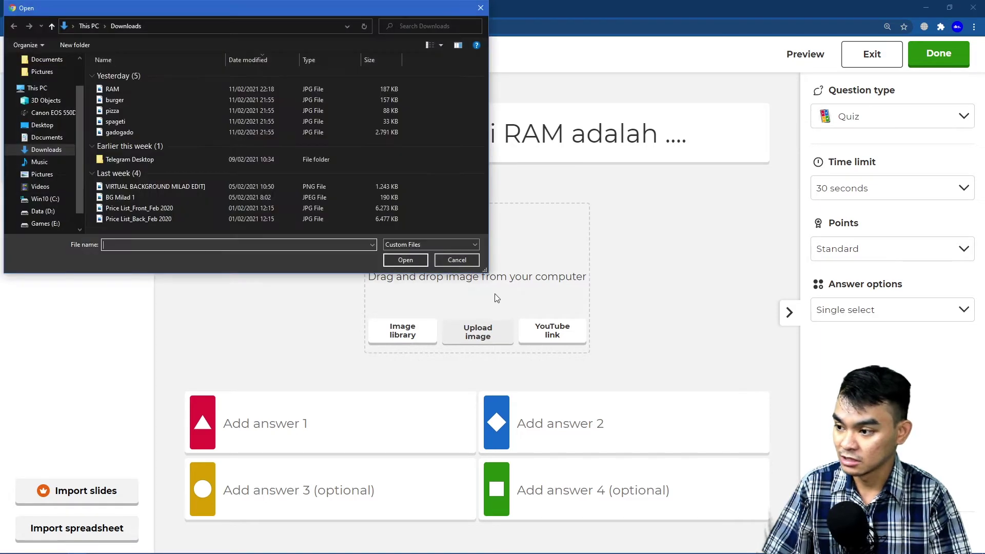
left_click(272, 89)
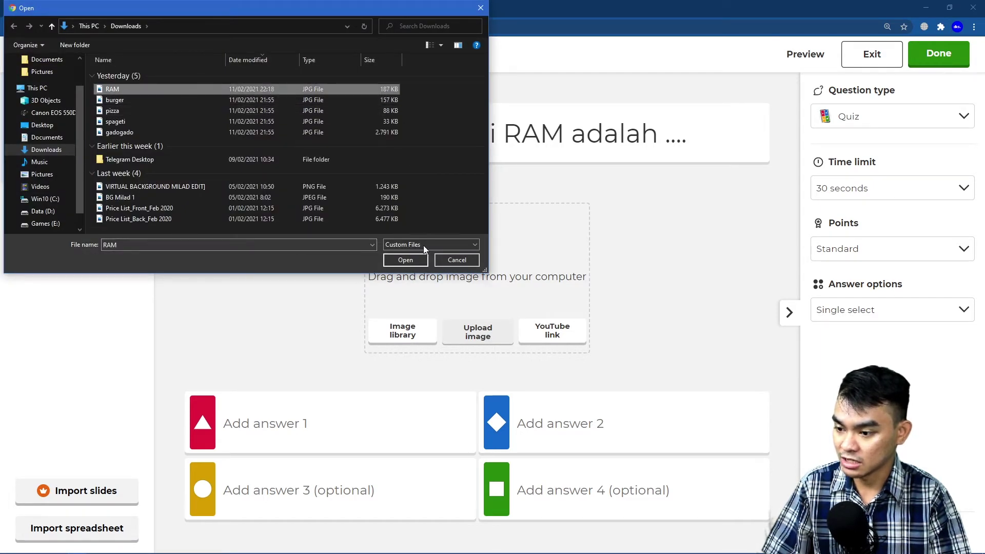
left_click(406, 260)
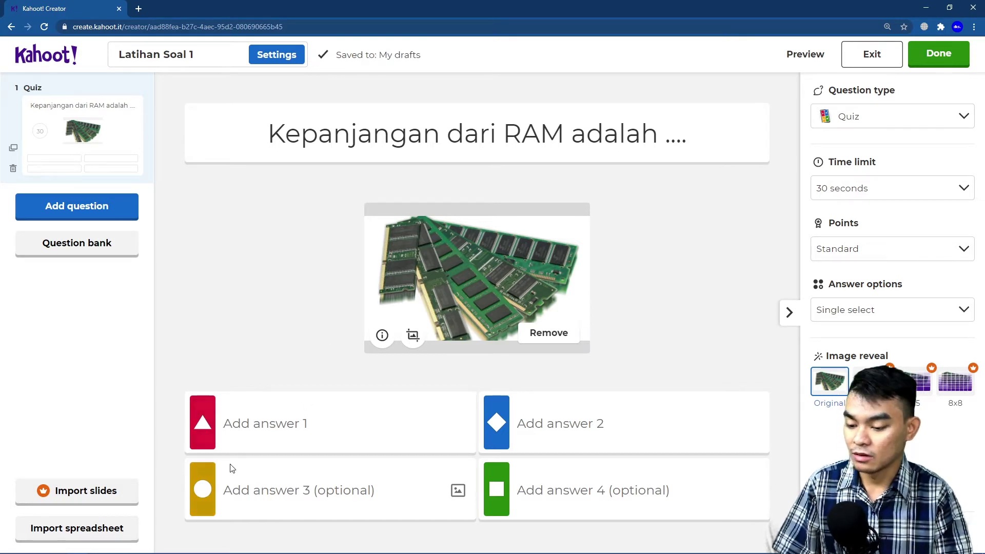
Enter "Random Answer Memory" as answer 1 and "Random Access Memory" as answer 2.
left_click(312, 423)
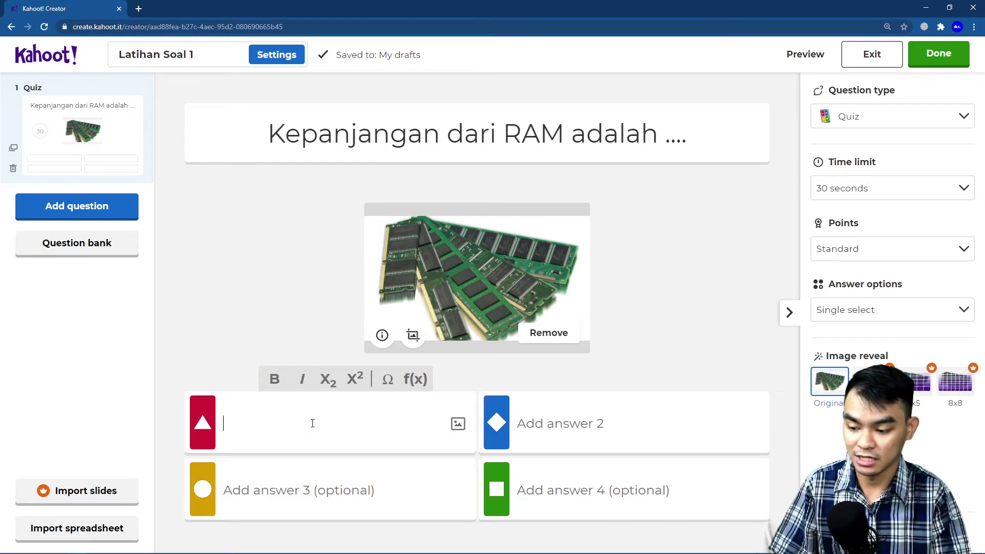
type("Ran")
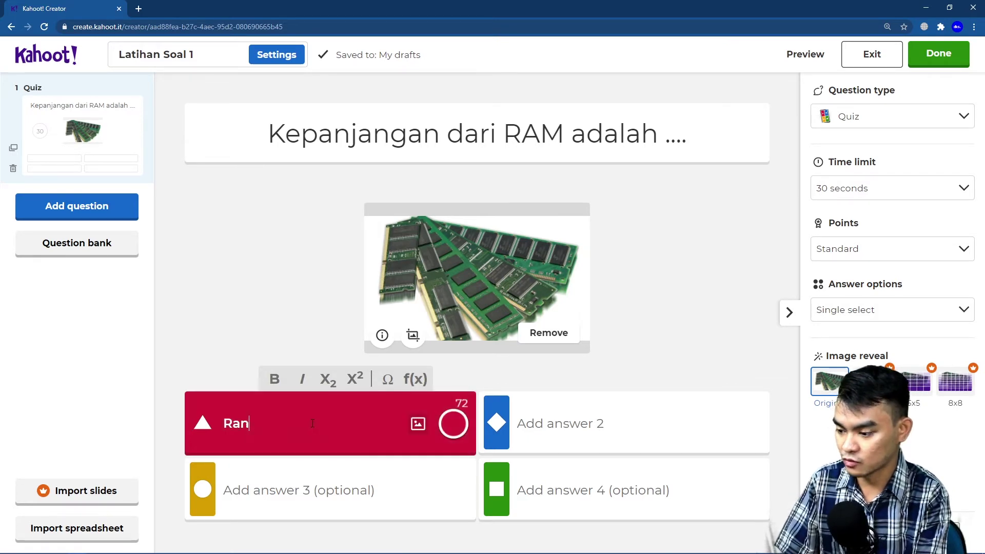
type("dom Answ")
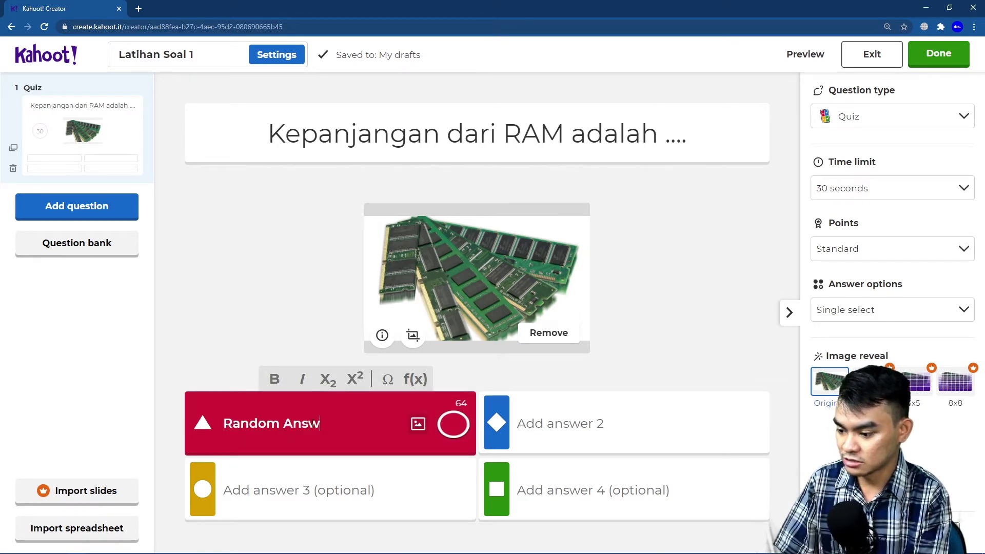
type("er Memory")
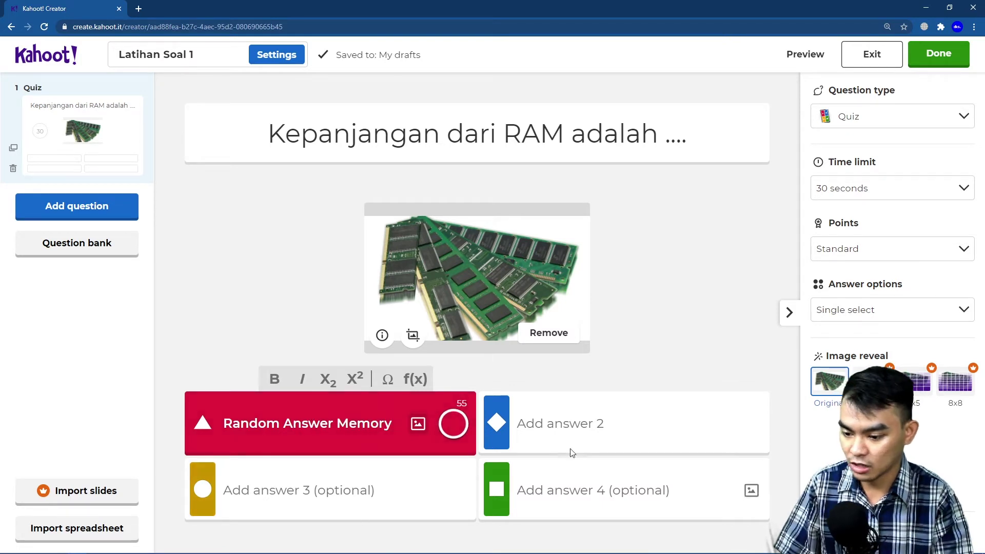
left_click(590, 433)
type("Random ")
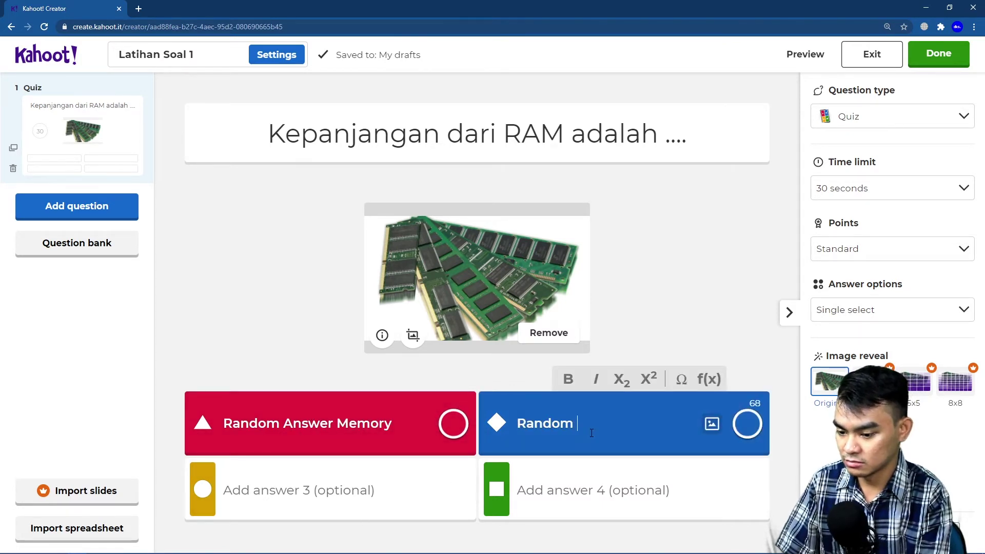
type("Access Memory")
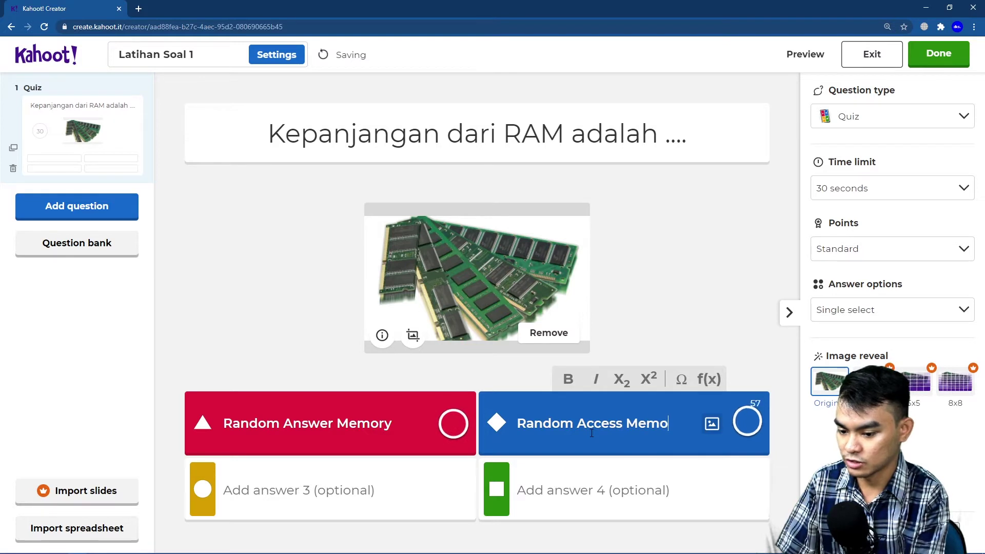
Enter "Random Access Minimize" as answer 3 and mark "Random Access Memory" as the correct answer.
left_click(410, 492)
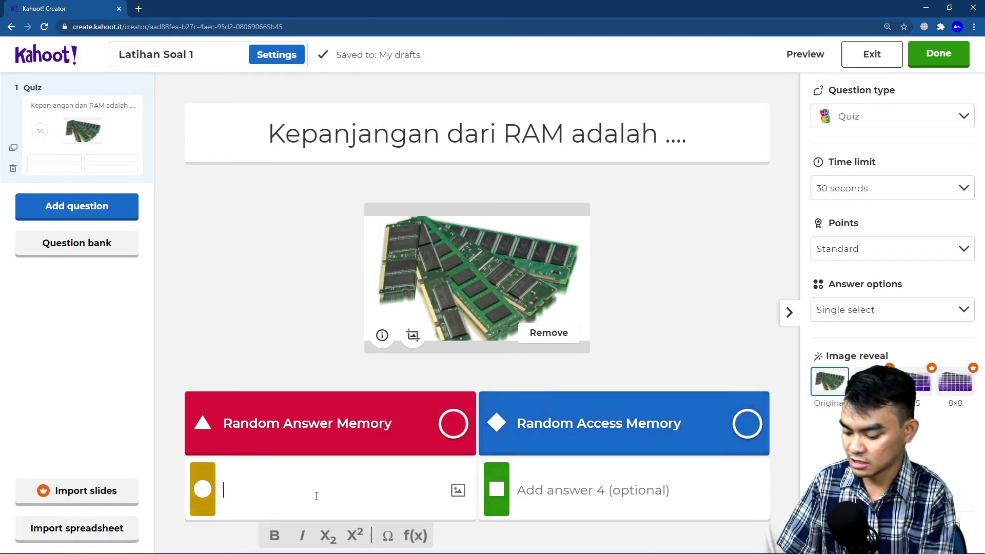
type("Random ")
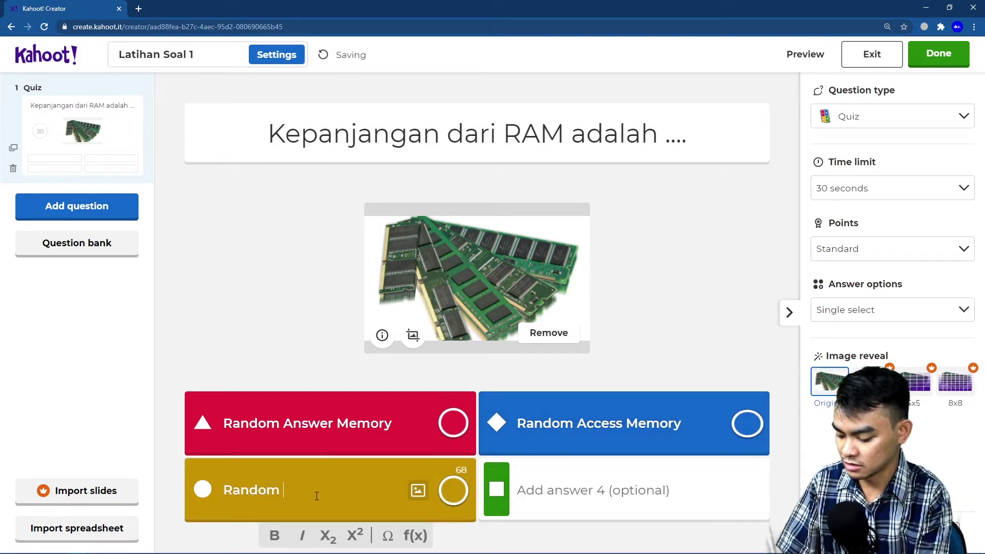
type("Access M")
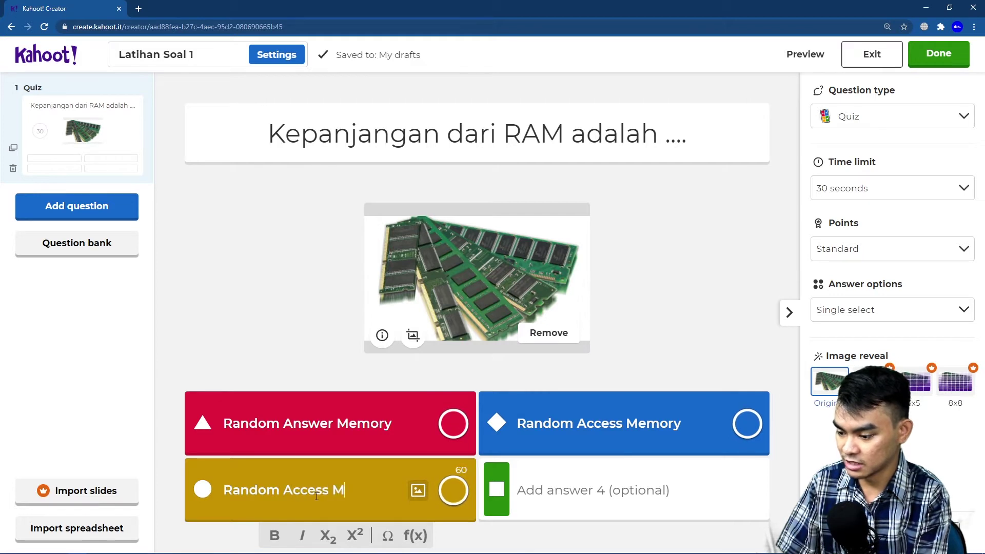
type("inimize")
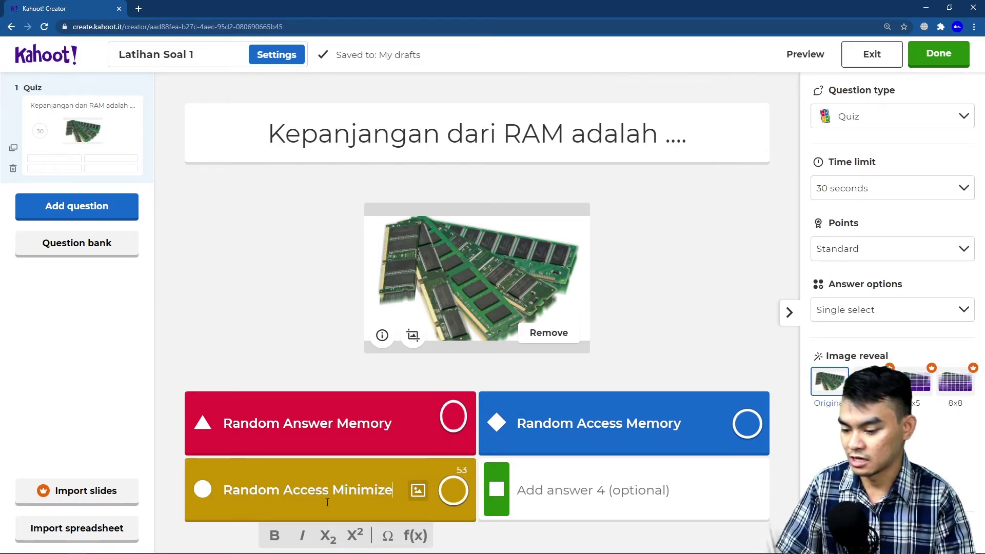
left_click(572, 491)
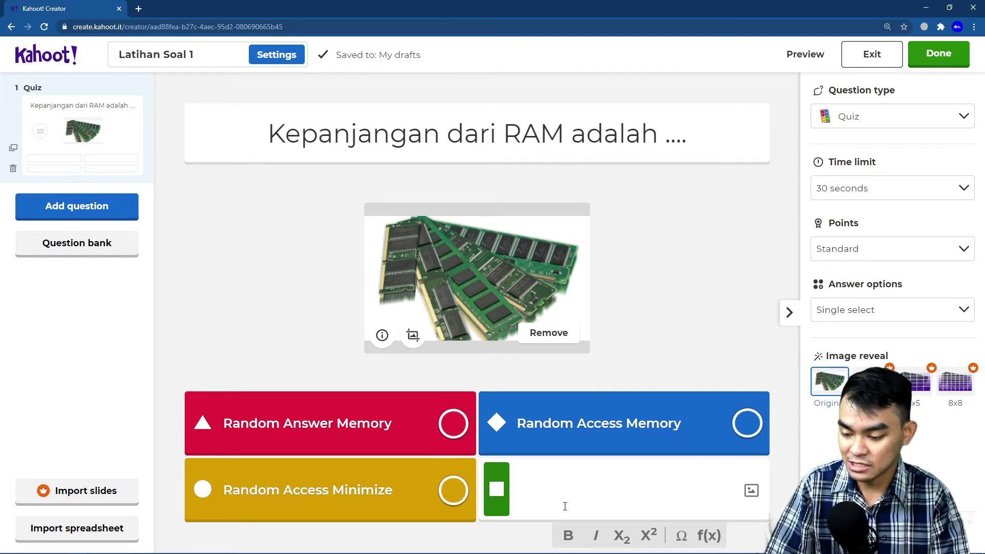
left_click(587, 490)
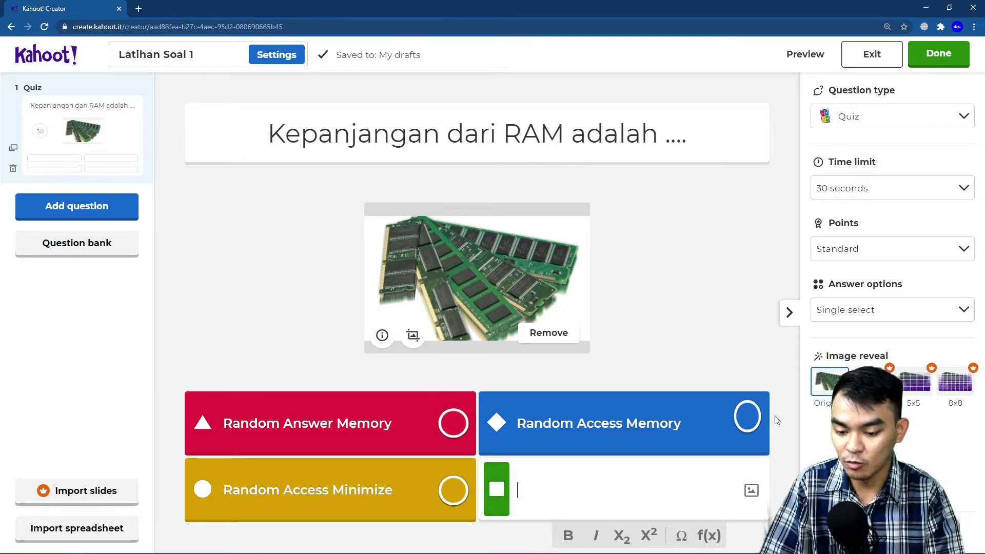
left_click(747, 424)
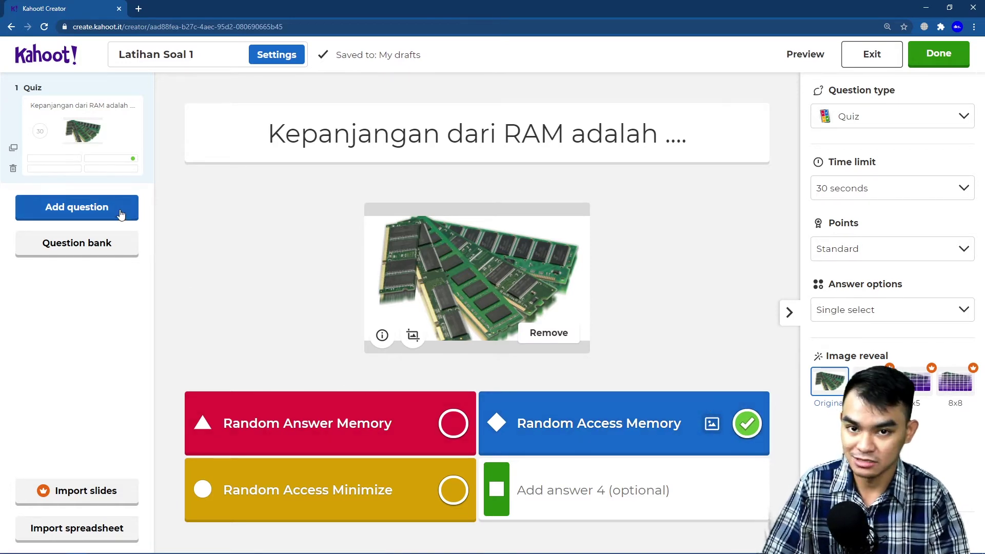
Add a second question of the Quiz type and set its time limit to 30 seconds.
left_click(82, 208)
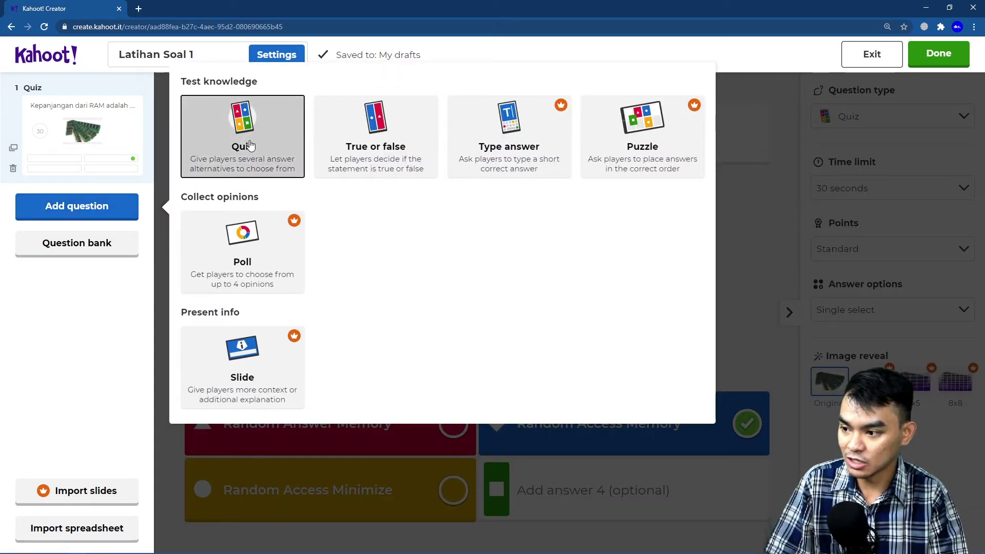
left_click(251, 145)
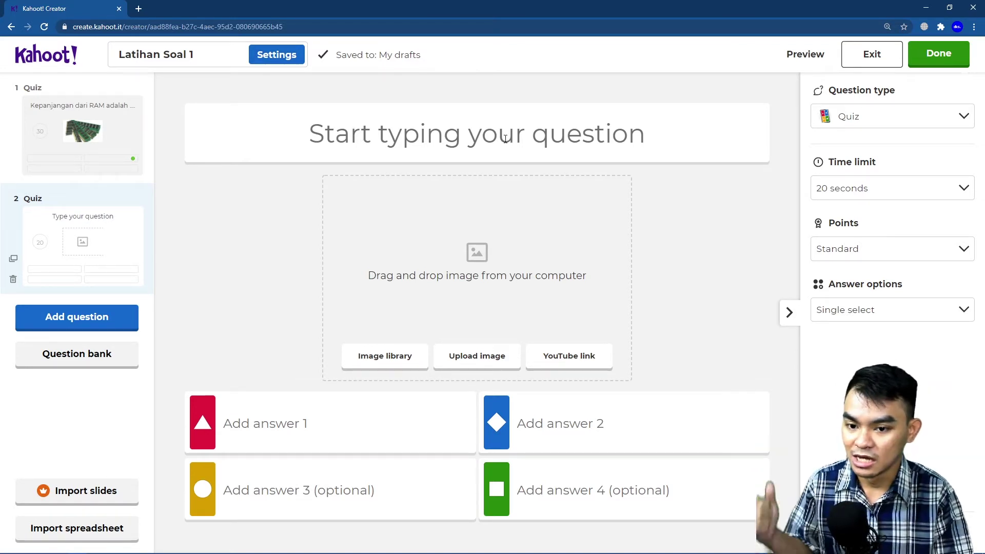
left_click(928, 186)
left_click(881, 301)
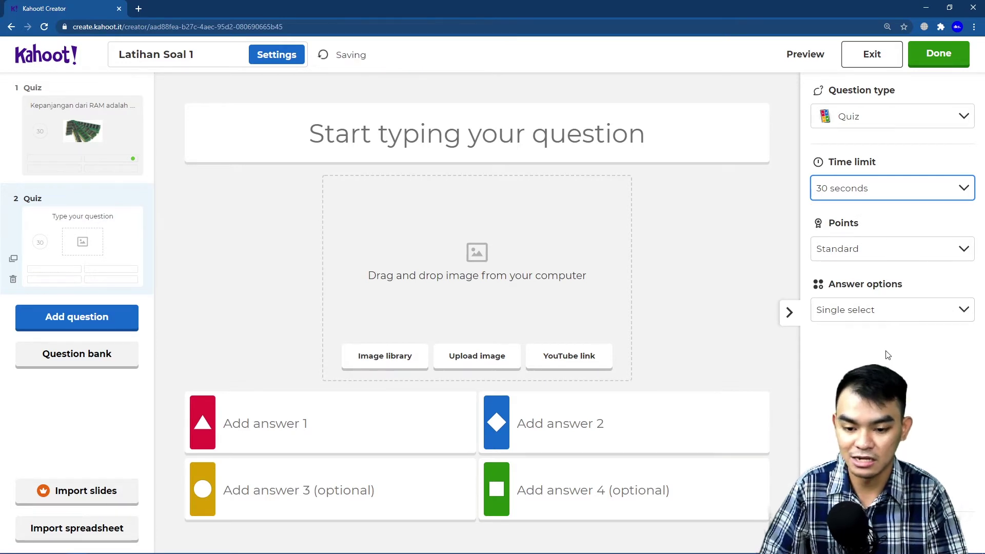
Enter "Manakah makanan khas Betawi?" as the second question's text.
left_click(496, 142)
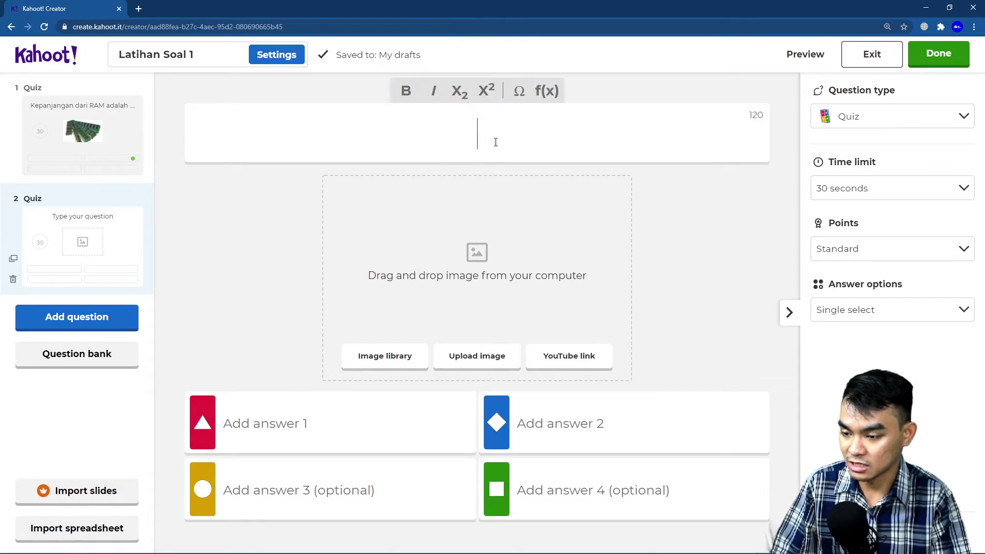
type("Mana")
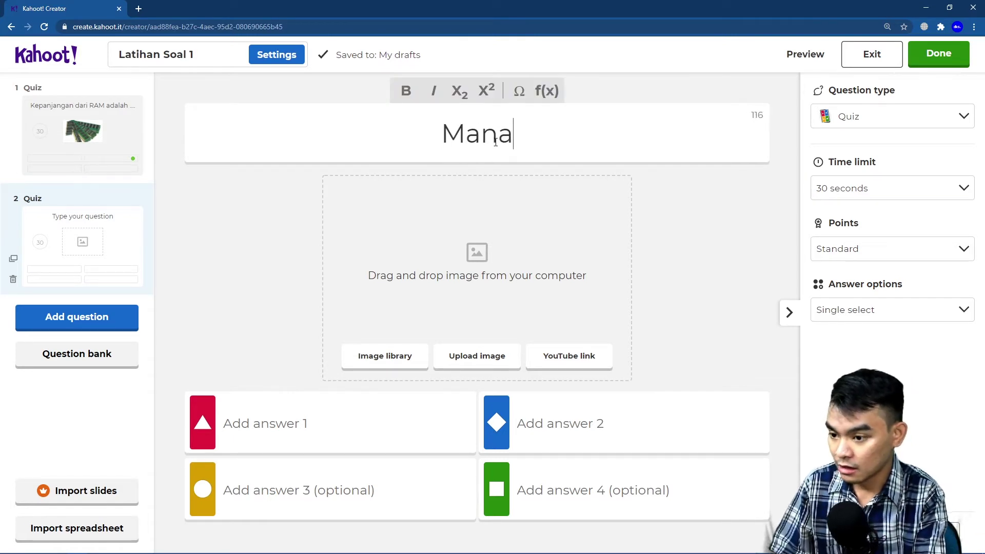
type("kah yang makanan ")
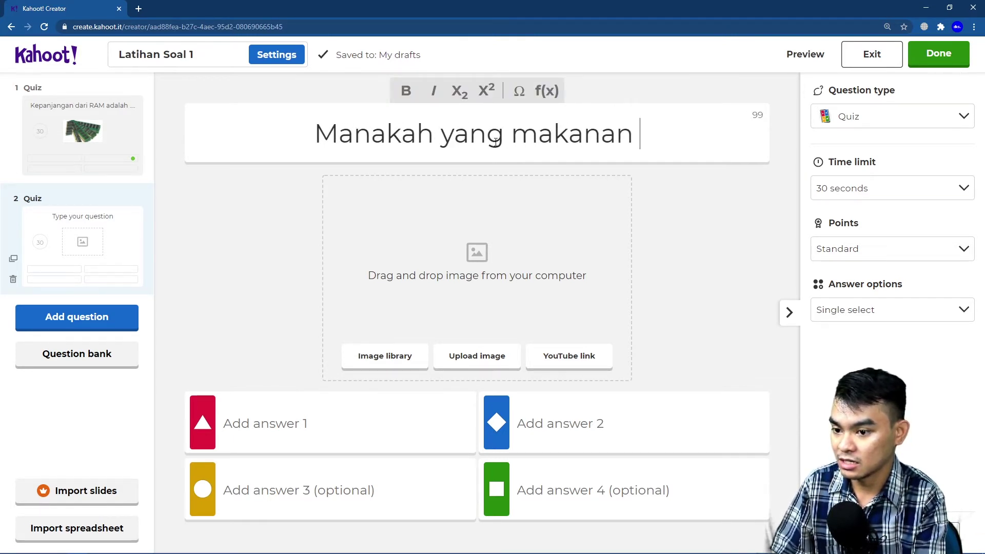
type("khas Betawi")
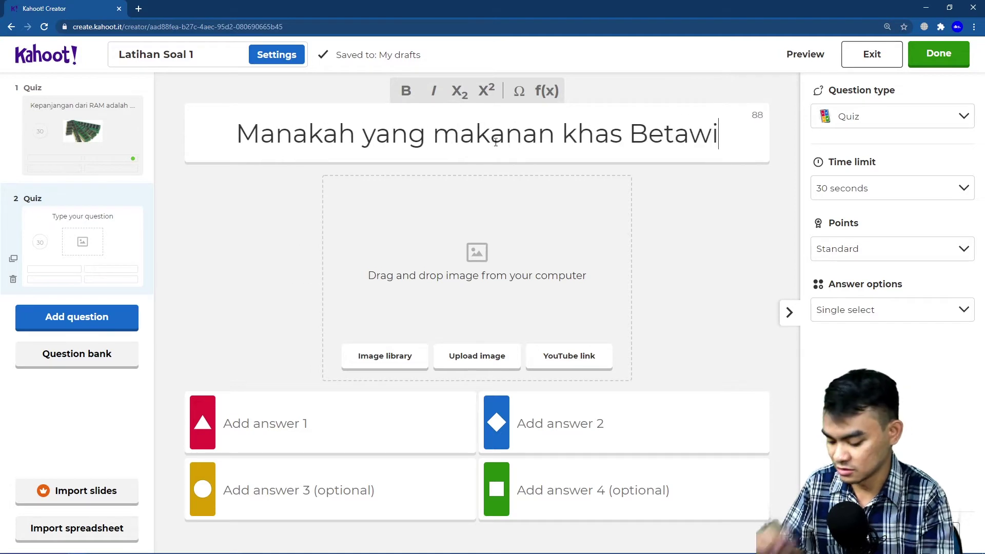
type("?")
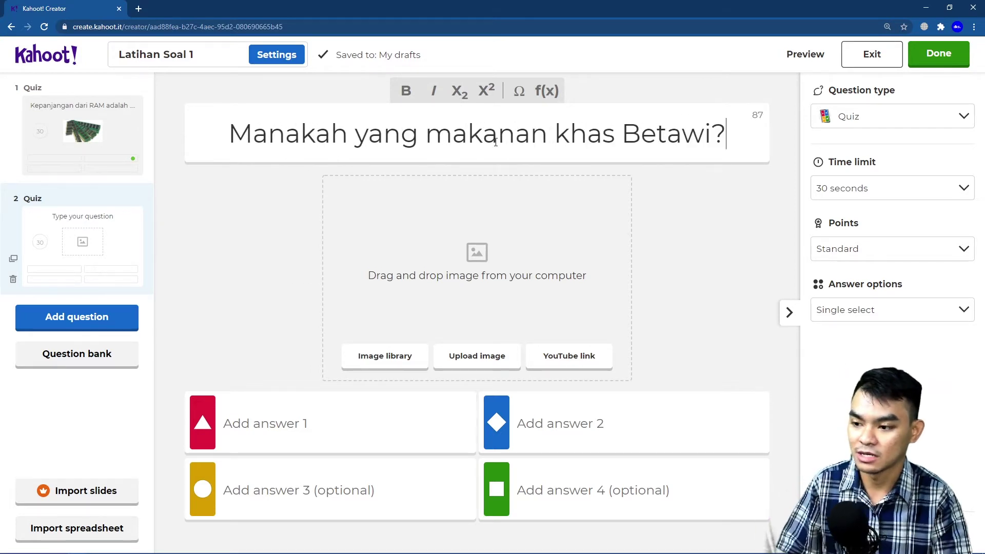
left_click_drag(422, 136, 395, 136)
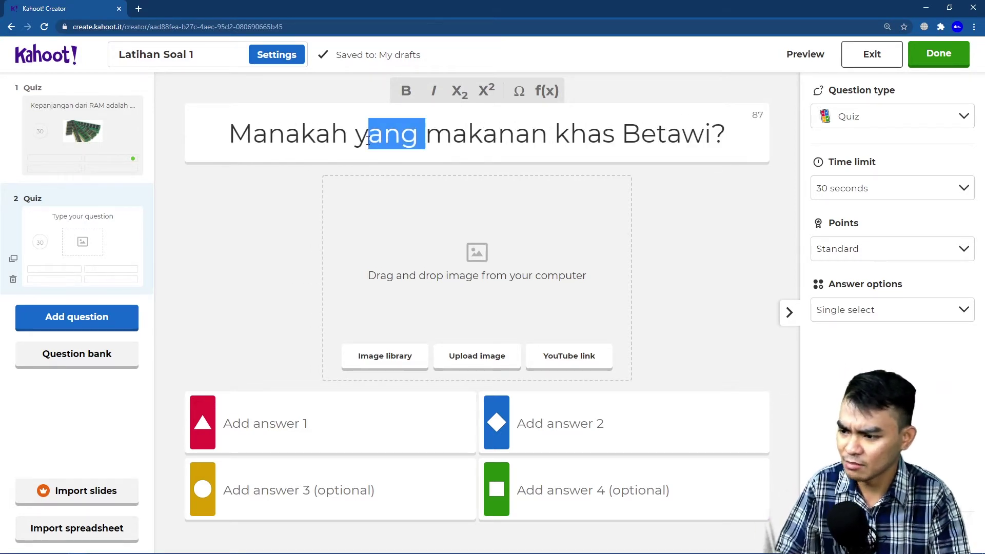
key("BackSpace")
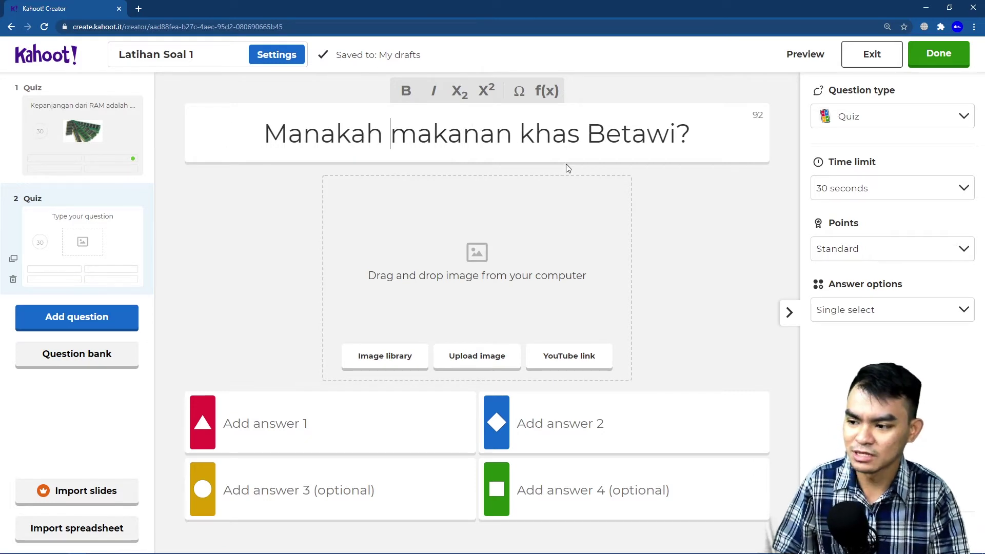
left_click(716, 143)
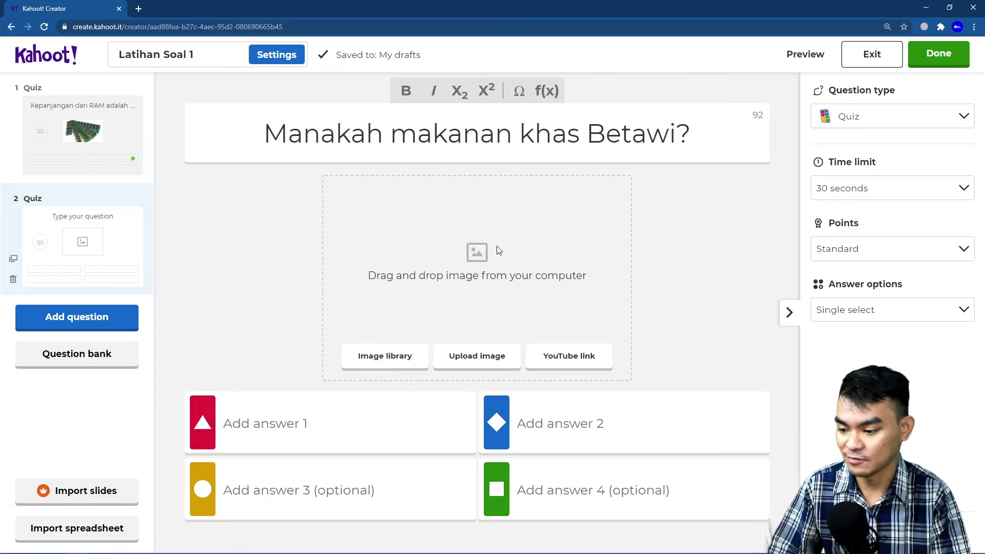
Upload the burger JPG image from the Downloads folder as the picture for answer 1.
left_click(310, 425)
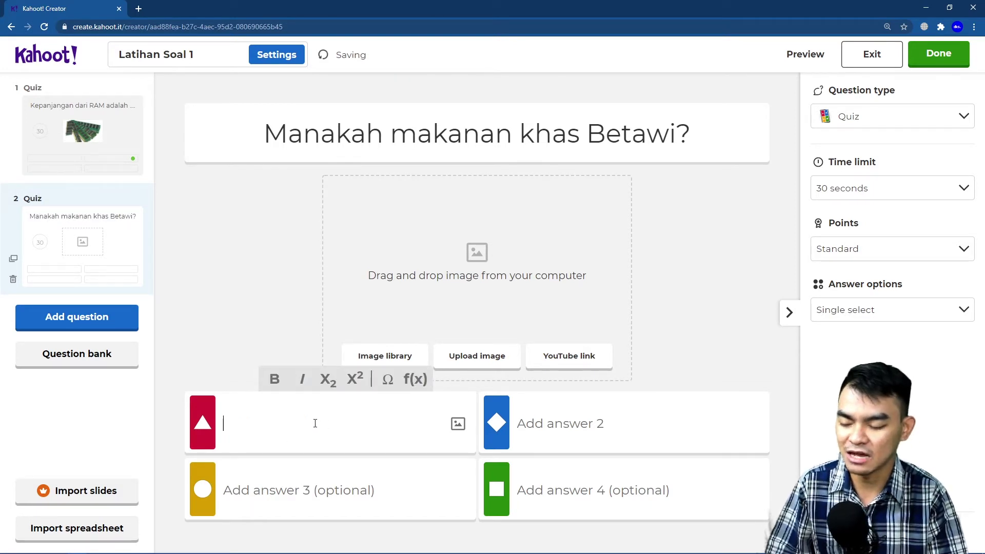
left_click(458, 424)
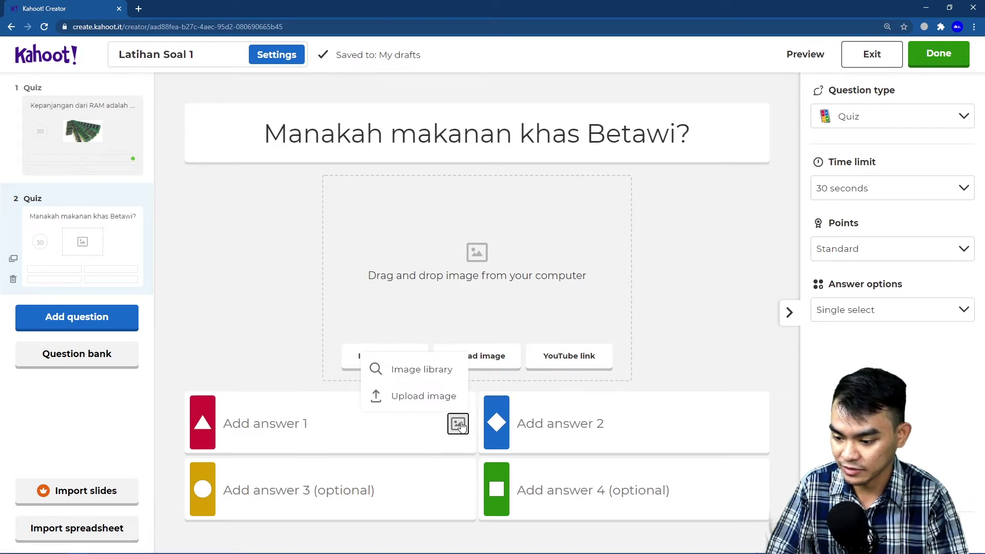
left_click(433, 399)
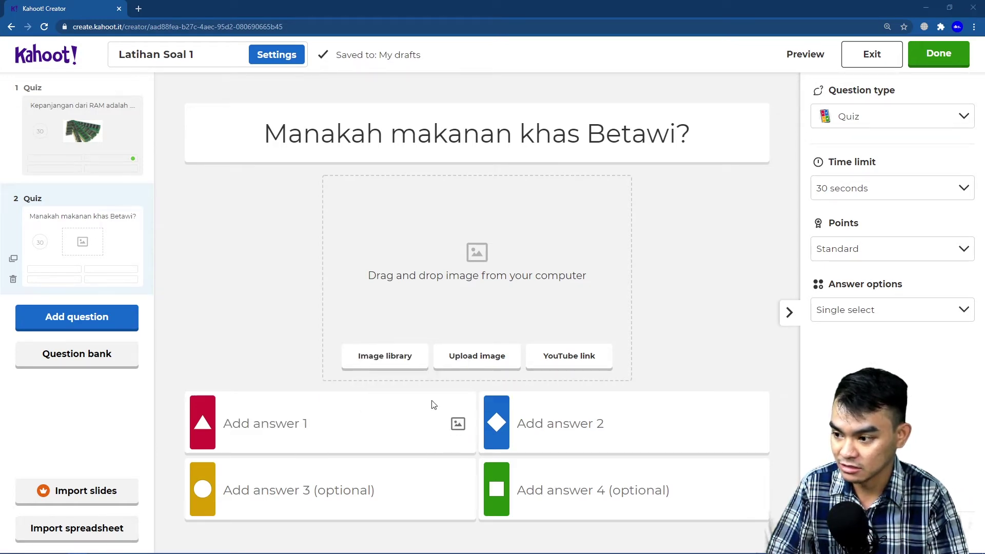
left_click(170, 100)
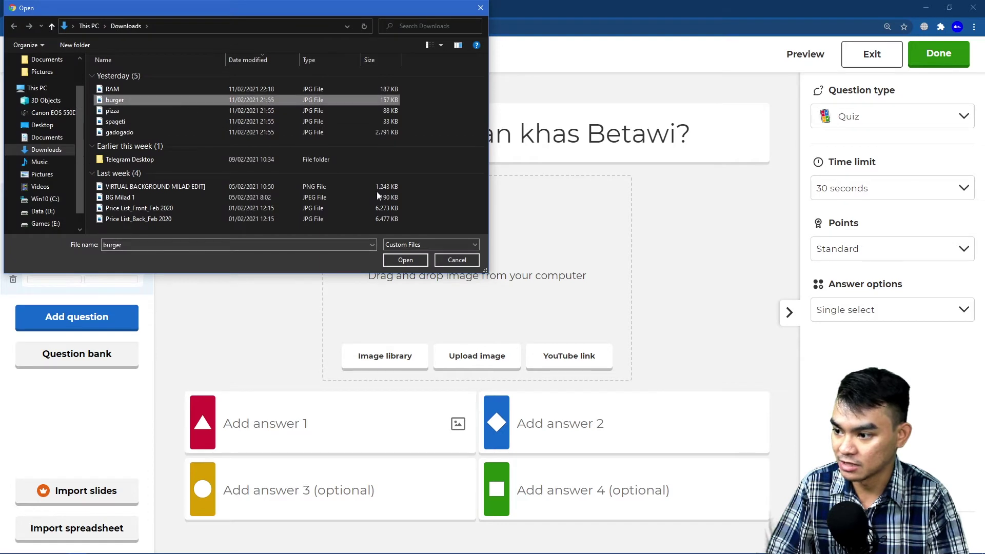
left_click(406, 260)
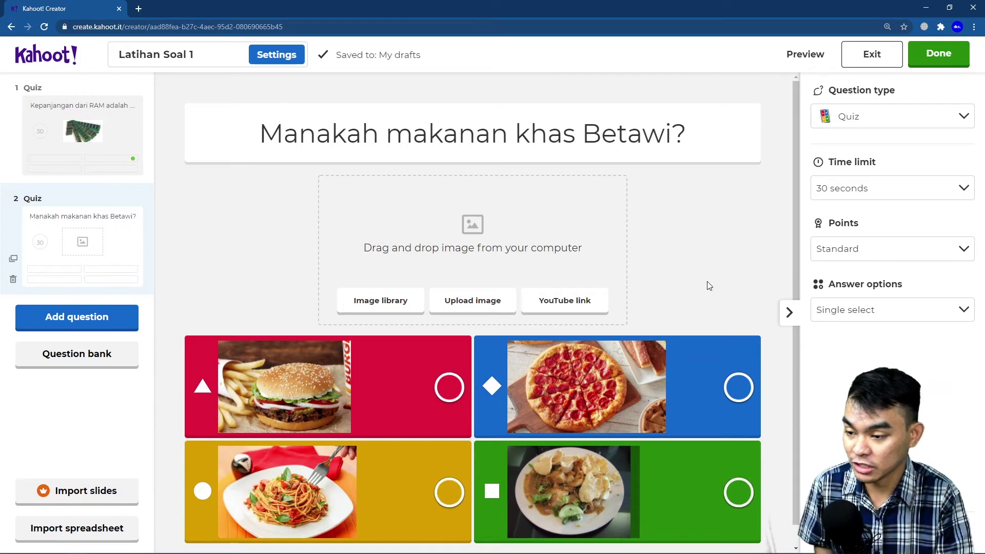
Mark the gado-gado picture in answer 4 as the second question's correct answer.
left_click(708, 132)
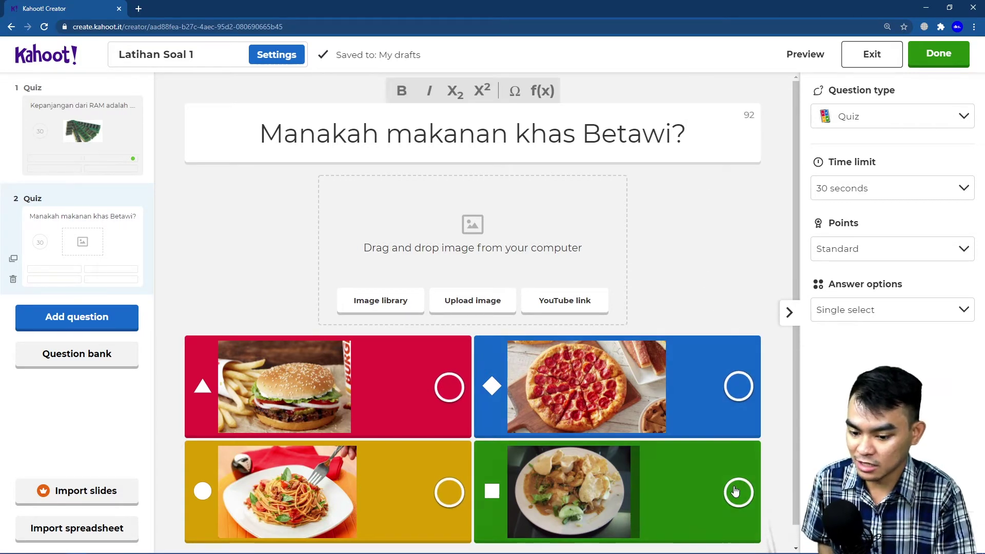
left_click(738, 493)
left_click(737, 496)
mouse_move(646, 369)
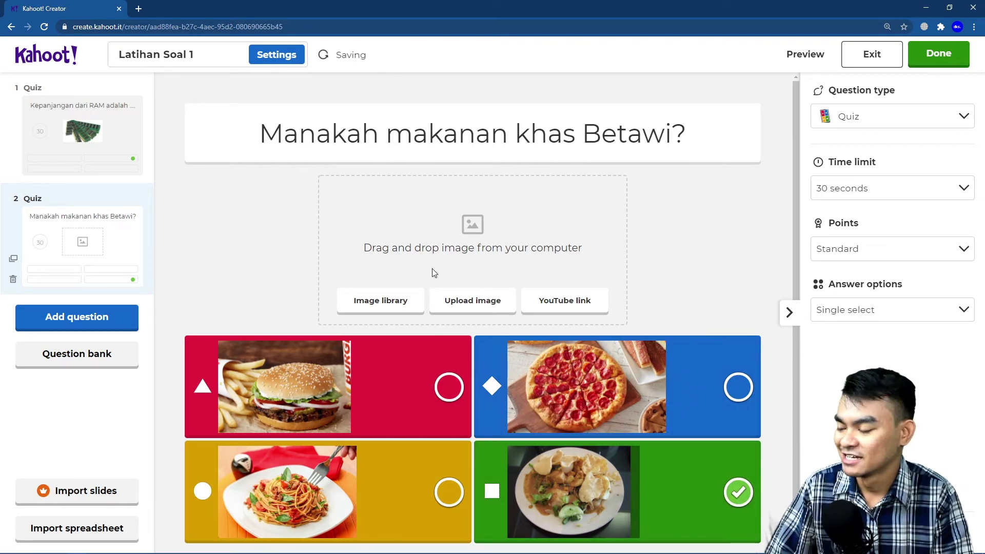
Add a third question of the True or false type with the text "Apakah ini Pizza?".
left_click(102, 324)
left_click(392, 257)
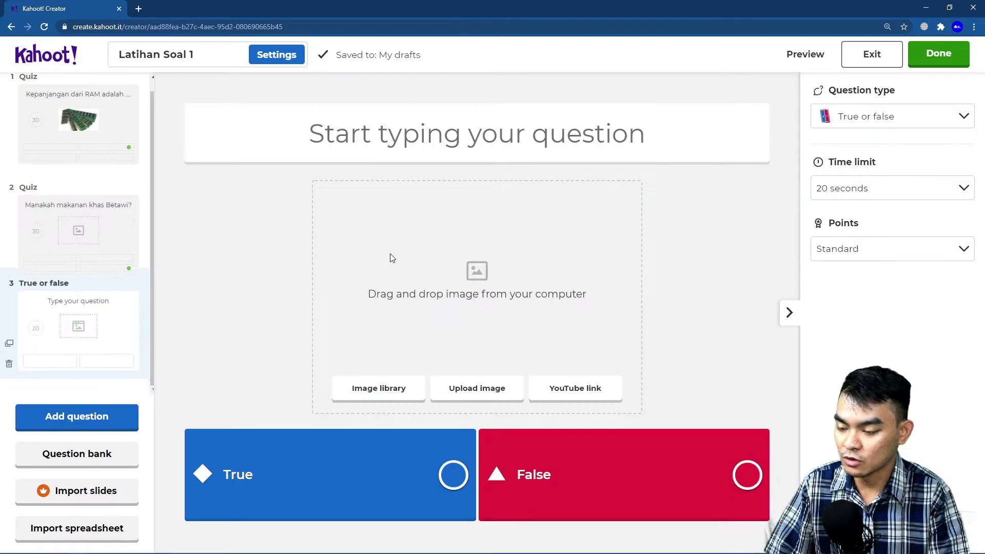
left_click(527, 145)
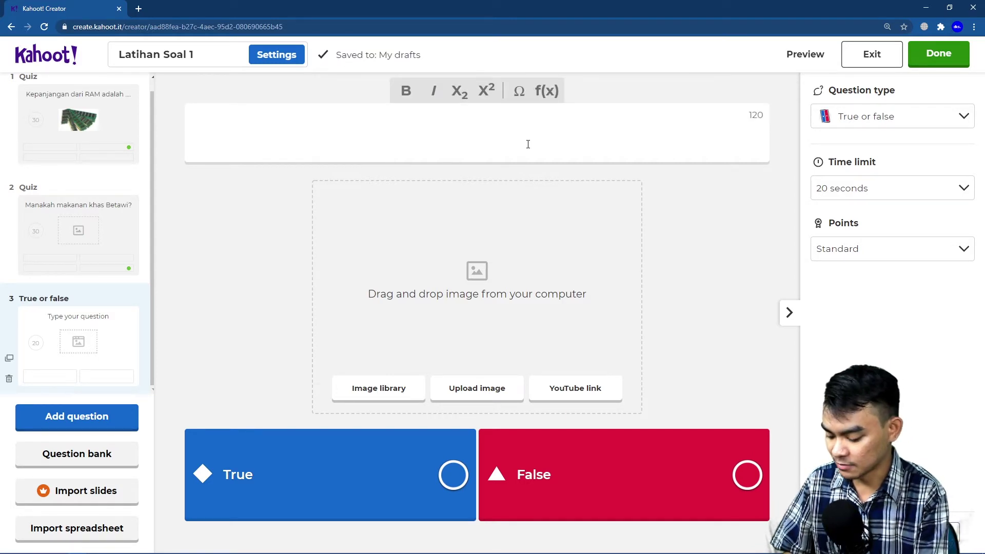
type("Apakah ini ")
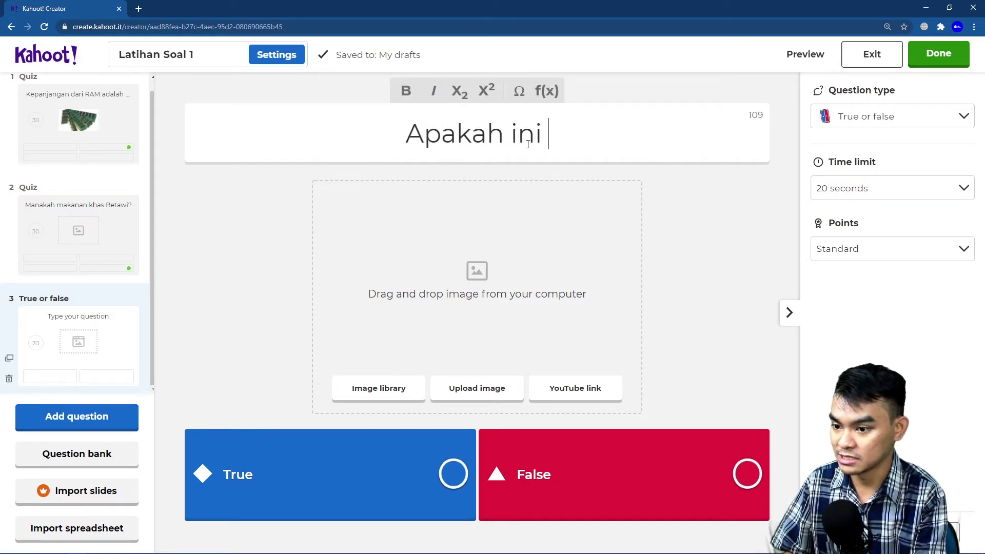
type("Pizza?")
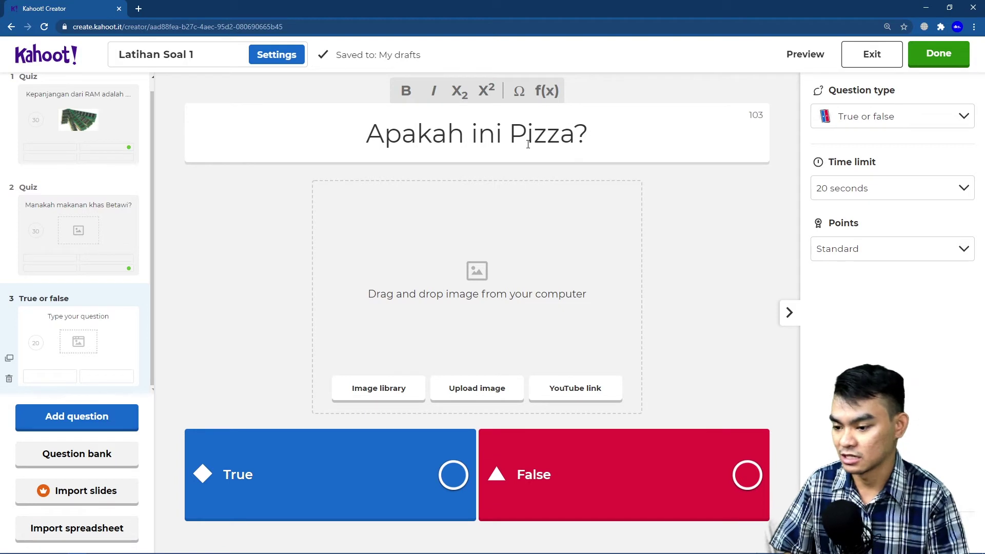
Upload the pizza JPG image from the Downloads folder as the third question's picture and mark True as the correct answer.
left_click(479, 391)
left_click(190, 110)
left_click(405, 259)
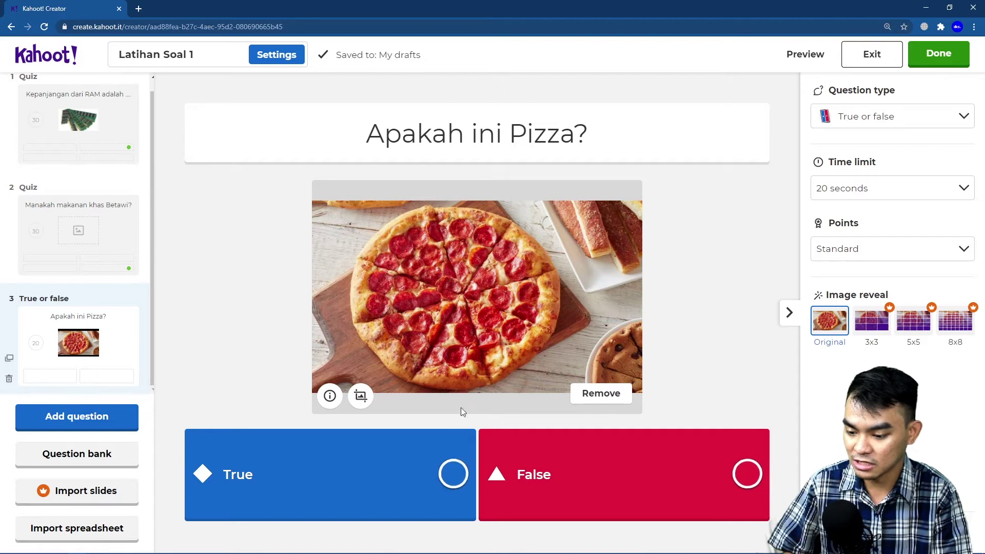
left_click(451, 472)
left_click(450, 476)
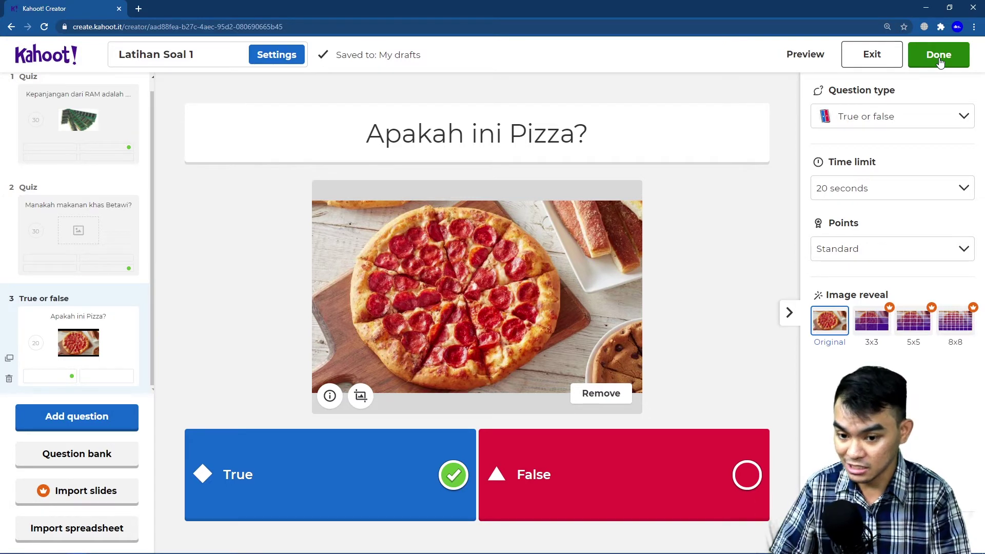
Set the third question's time limit to 30 seconds and finish the quiz, returning to the list of own kahoots.
left_click(949, 188)
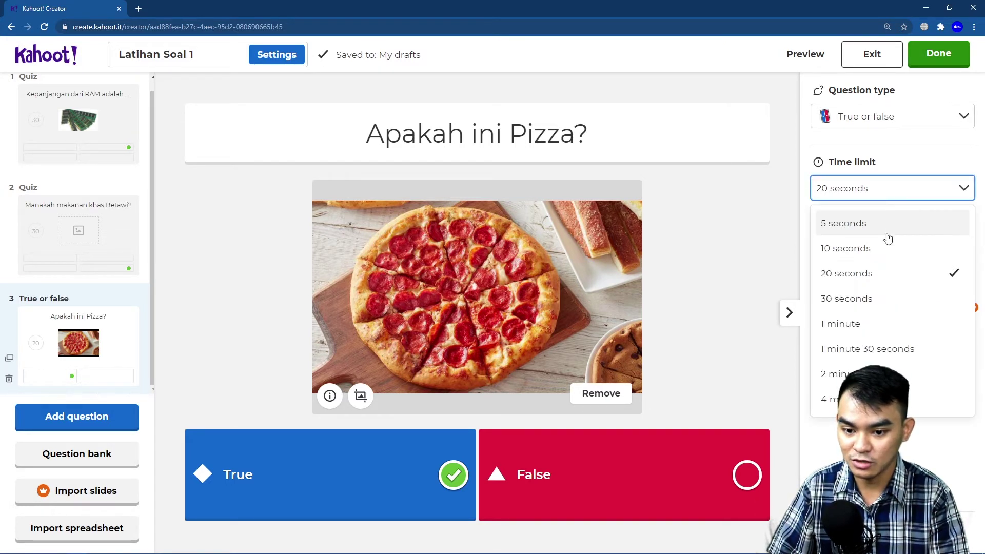
left_click(870, 298)
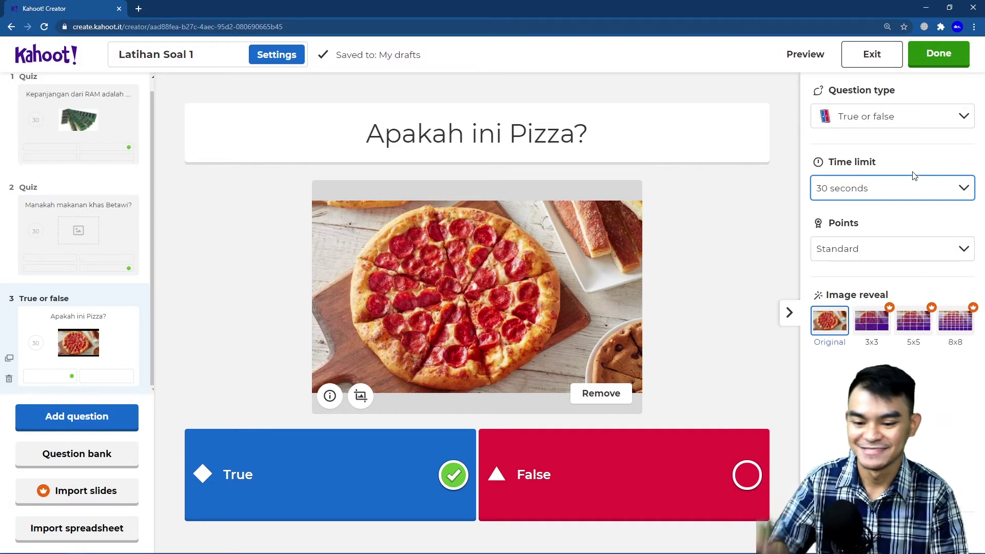
left_click(955, 52)
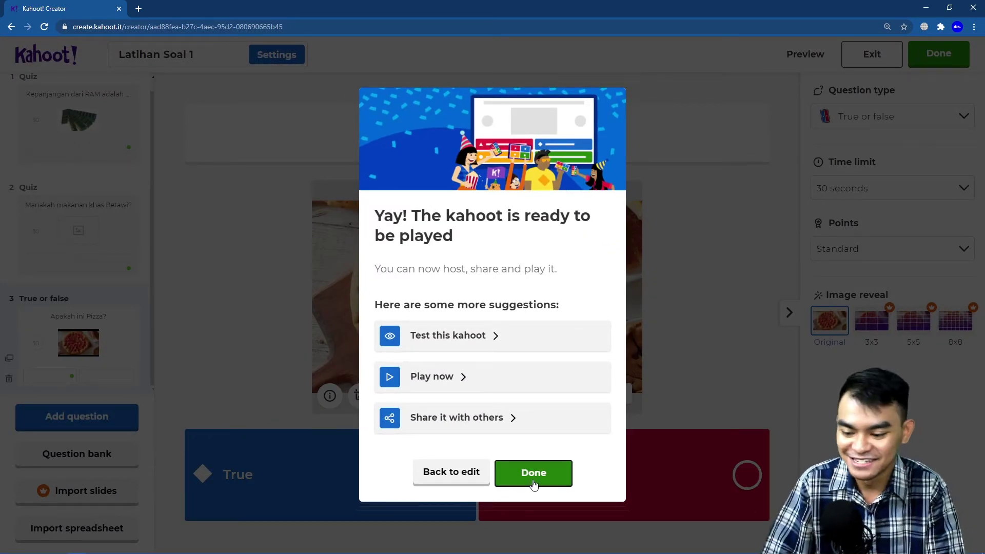
left_click(534, 483)
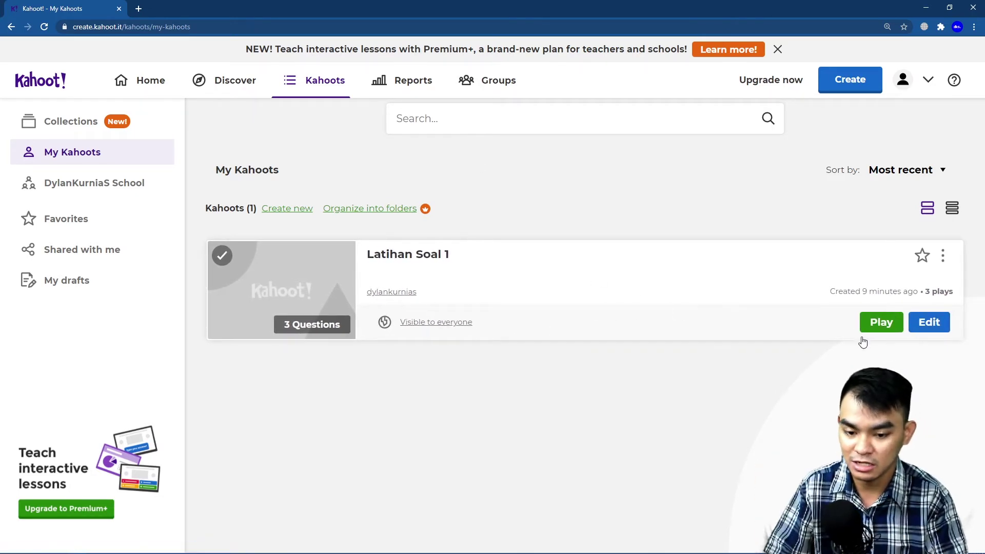
Start a new self-paced challenge for the "Latihan Soal 1" kahoot using the Assign play mode.
left_click(880, 328)
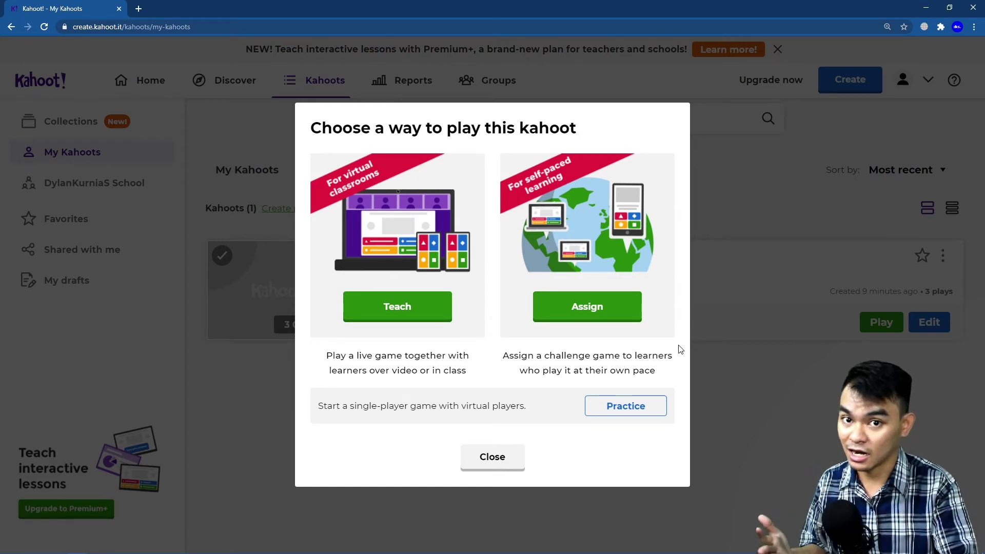
left_click(624, 314)
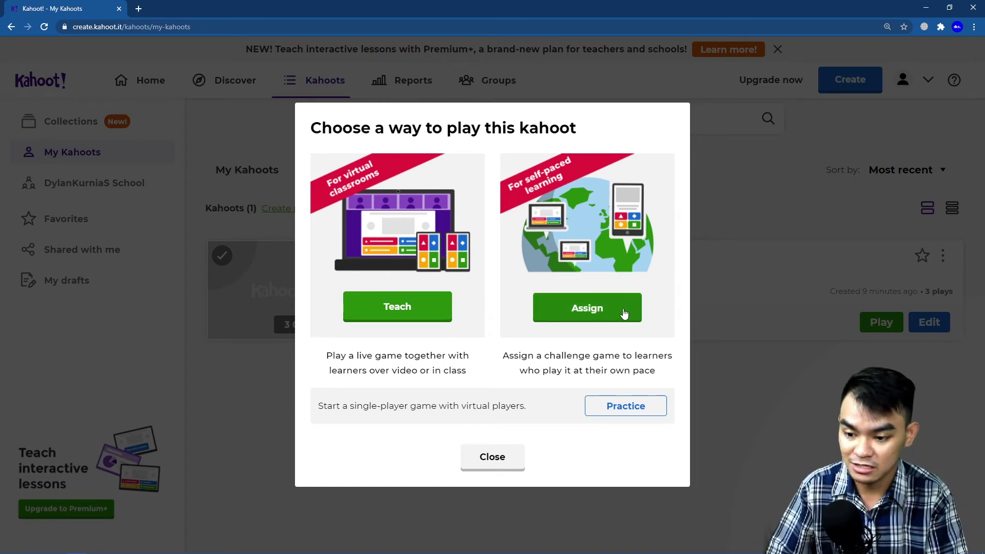
left_click(638, 398)
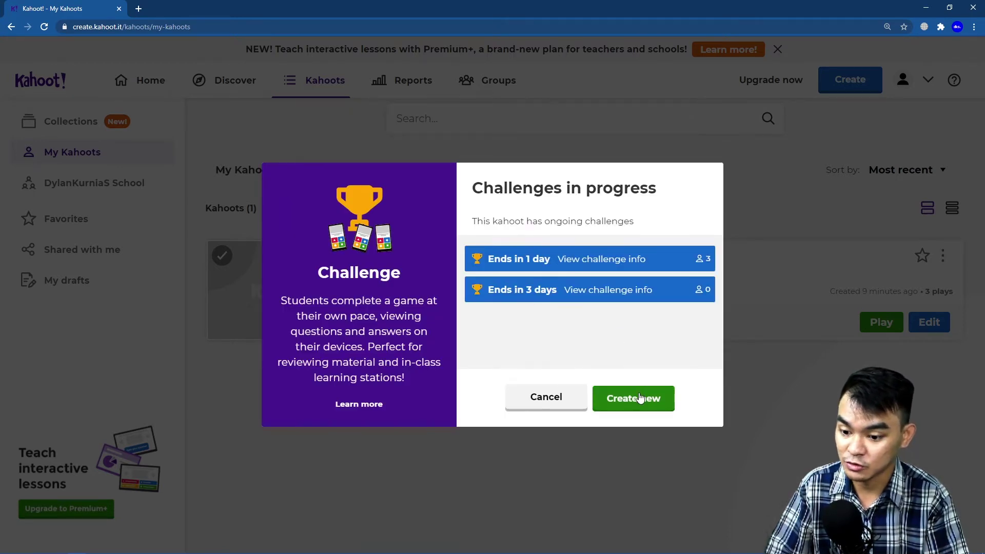
left_click(638, 399)
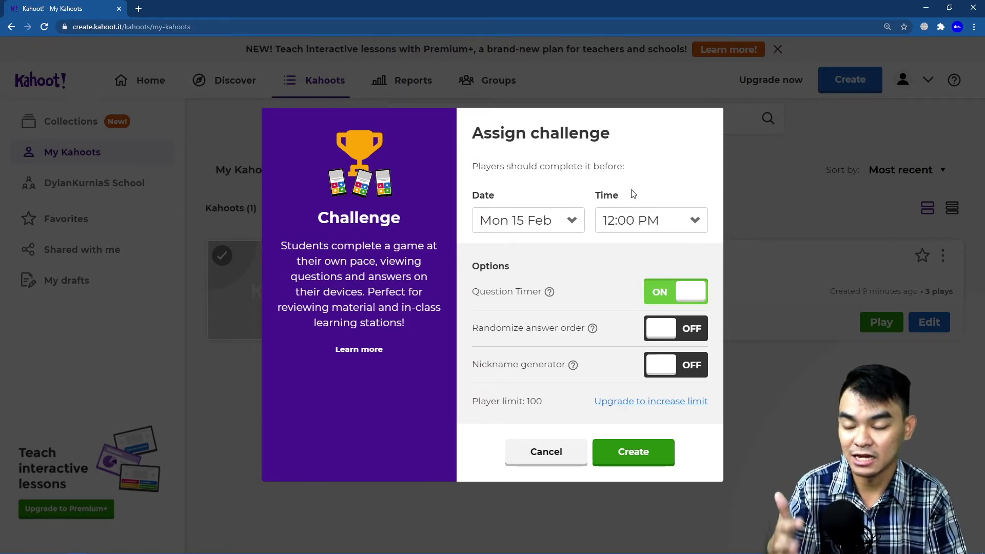
Set the challenge deadline to Sat 13 Feb at 1:00 PM and create the challenge.
left_click(572, 221)
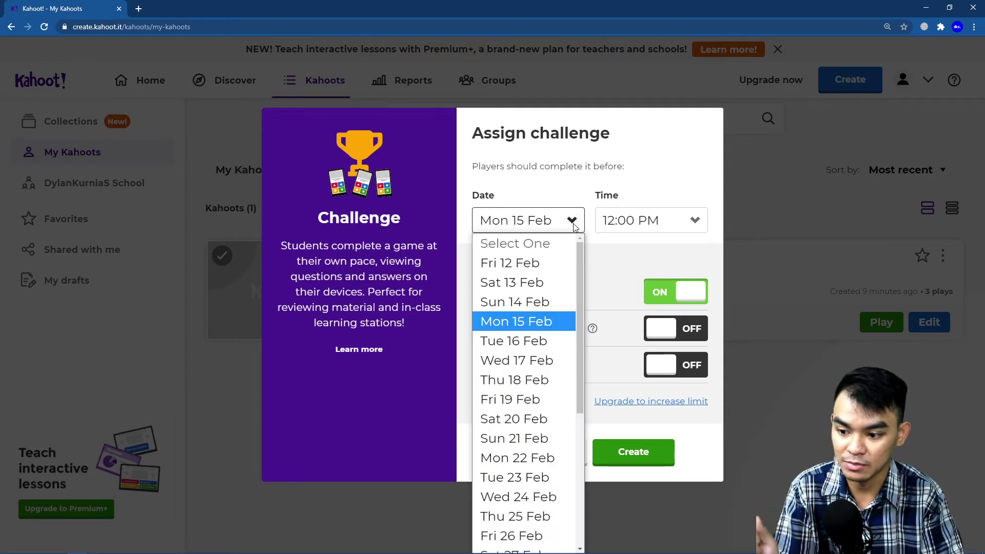
left_click(563, 282)
left_click(667, 220)
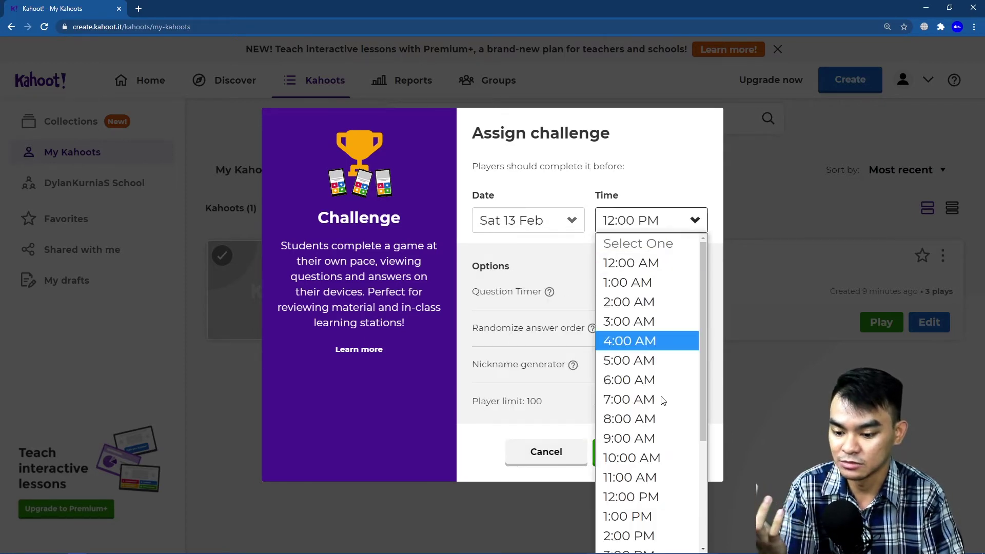
scroll(634, 469, "down", 2)
left_click(634, 412)
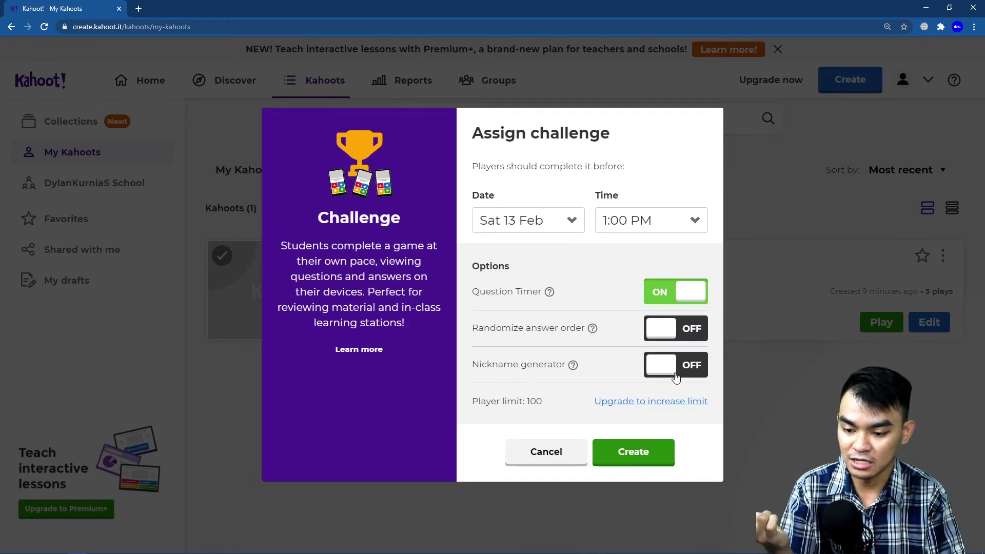
left_click(669, 450)
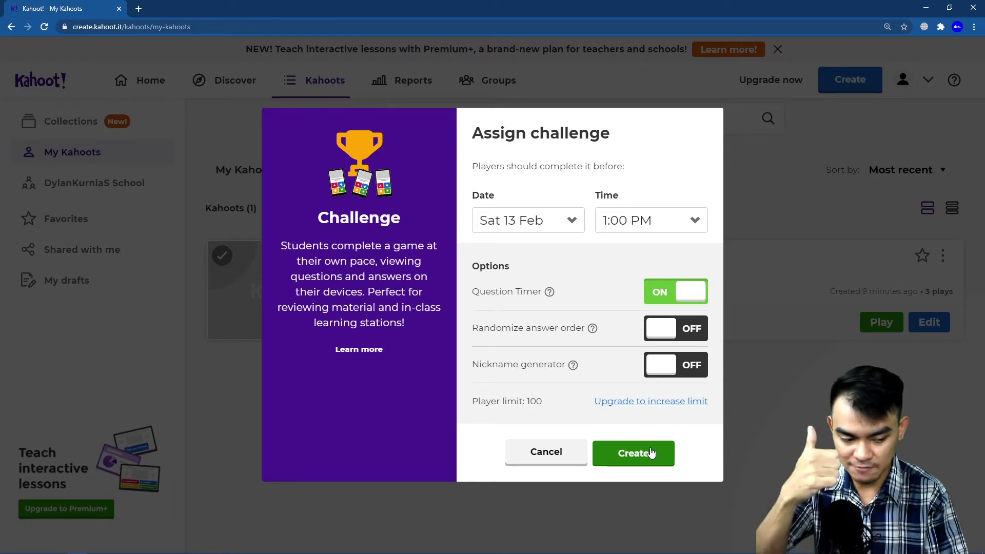
left_click(650, 453)
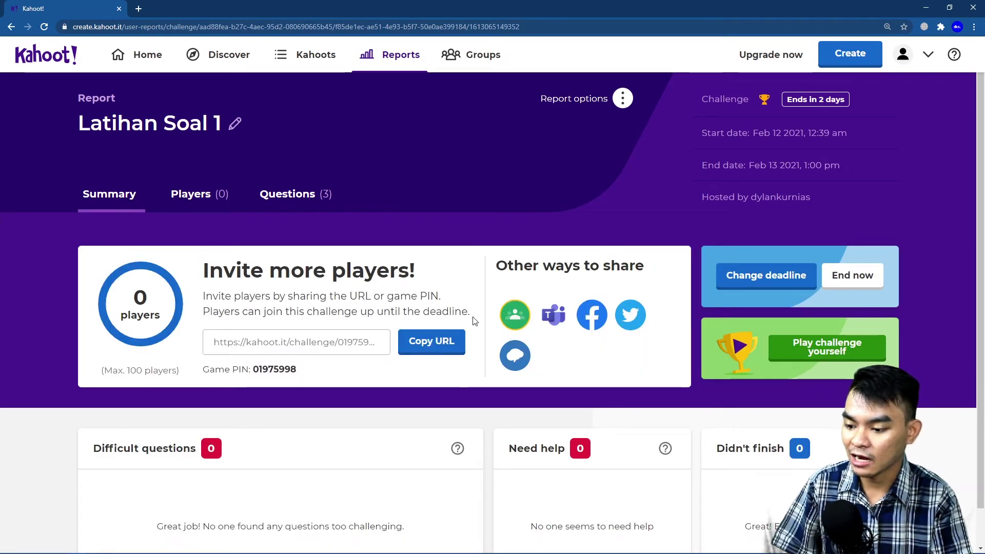
Copy the challenge link, open it in Firefox and join the game with a player nickname.
left_click(435, 347)
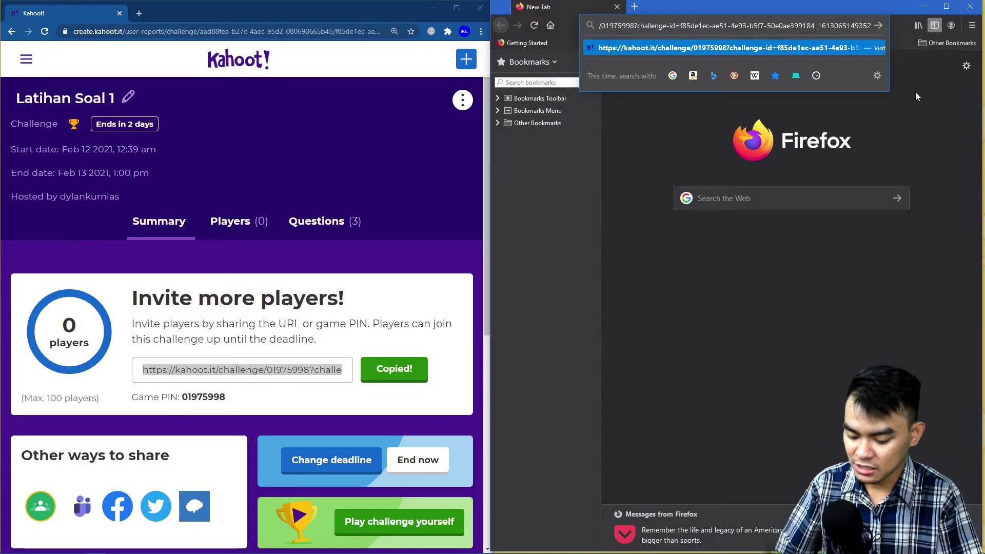
key("Return")
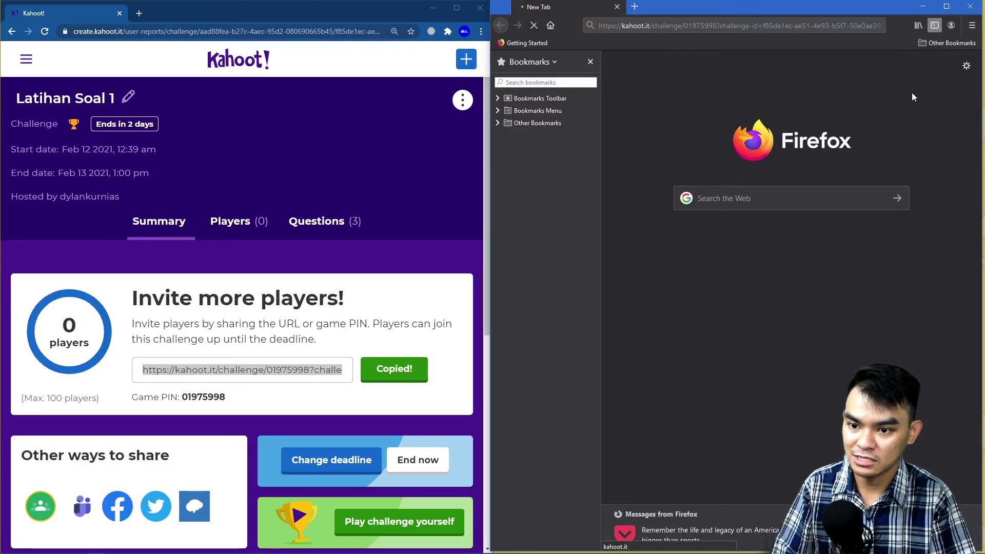
left_click(589, 48)
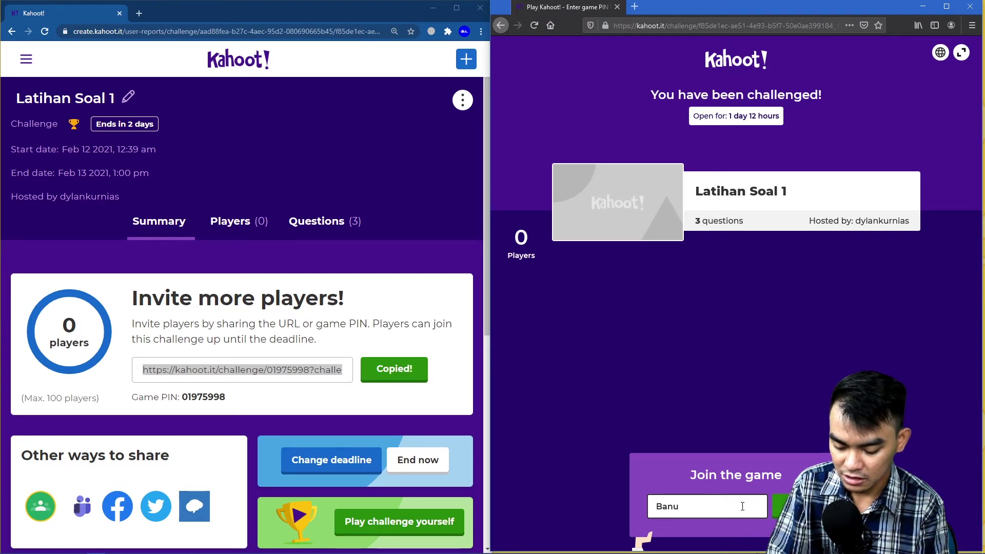
key("Return")
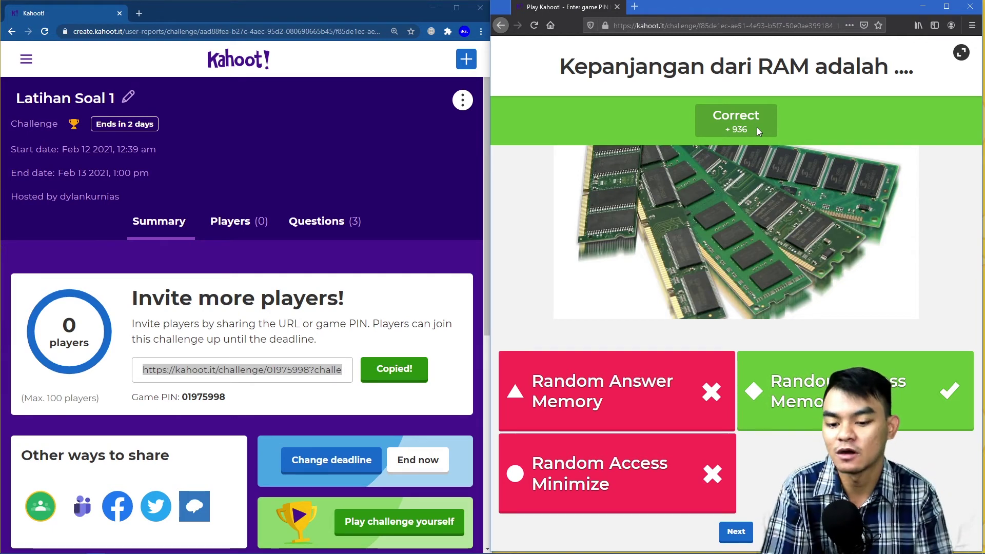
Continue past the first question's scoreboard and answer "Manakah makanan khas Betawi?" with the gado-gado picture.
left_click(736, 533)
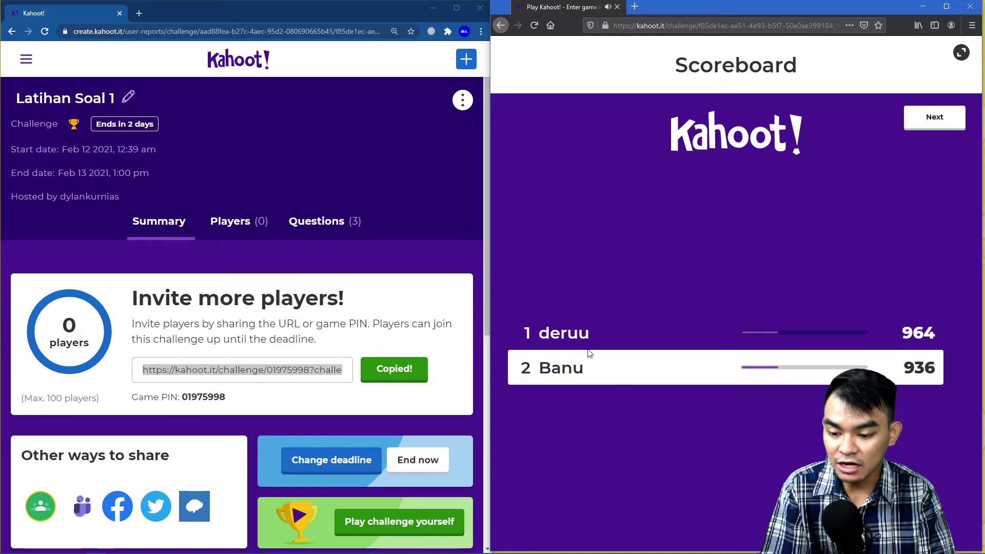
left_click(934, 120)
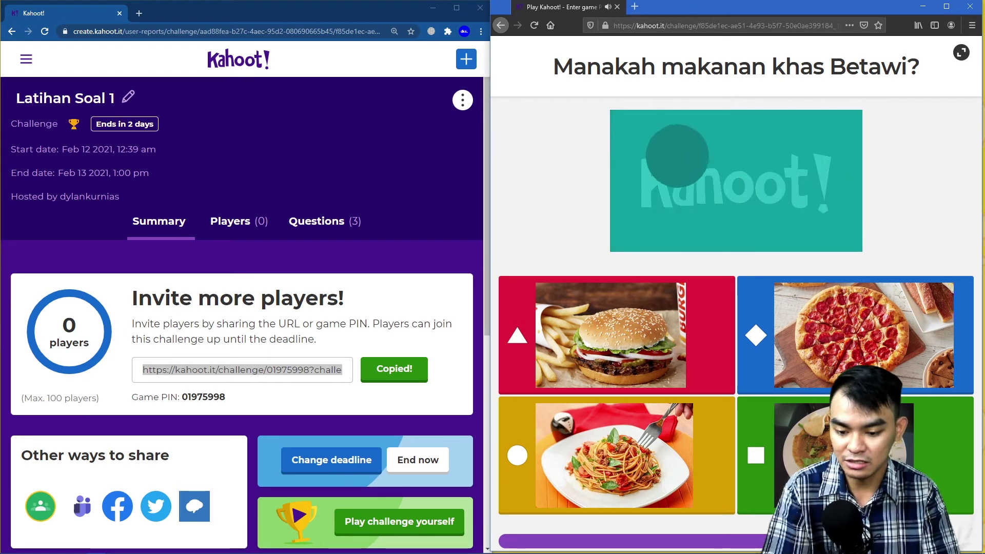
left_click(853, 455)
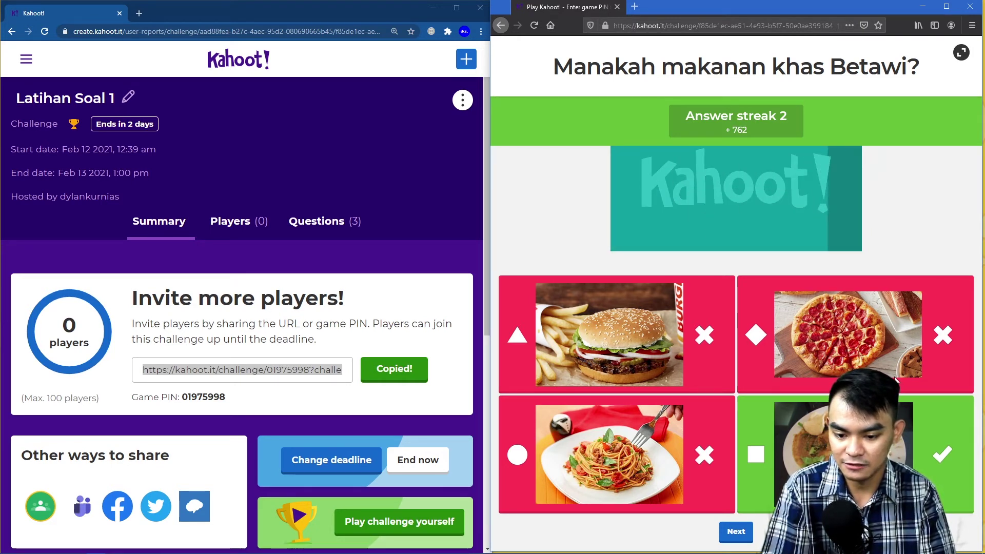
Continue to the third question, answer "Apakah ini Pizza?" with False and proceed to the final scoreboard.
left_click(735, 532)
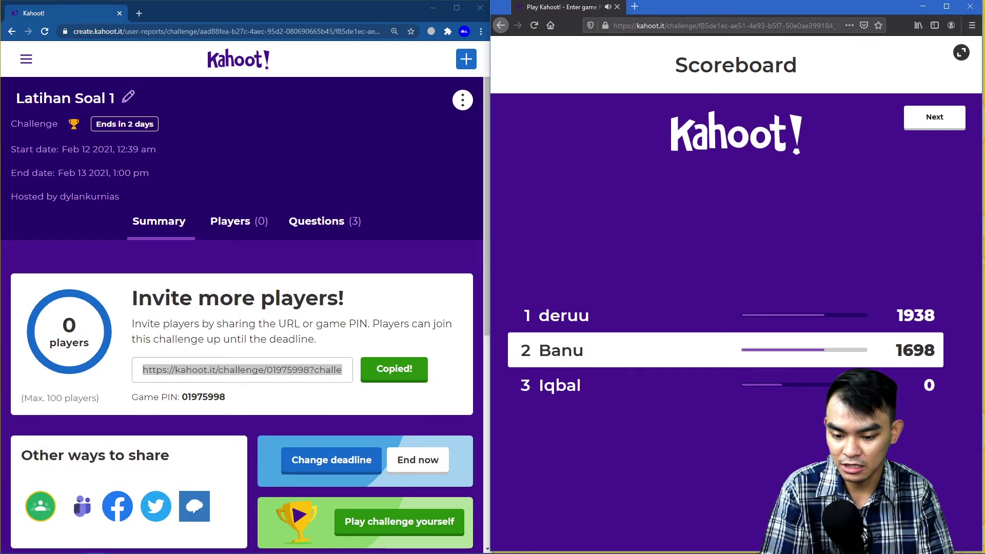
left_click(934, 119)
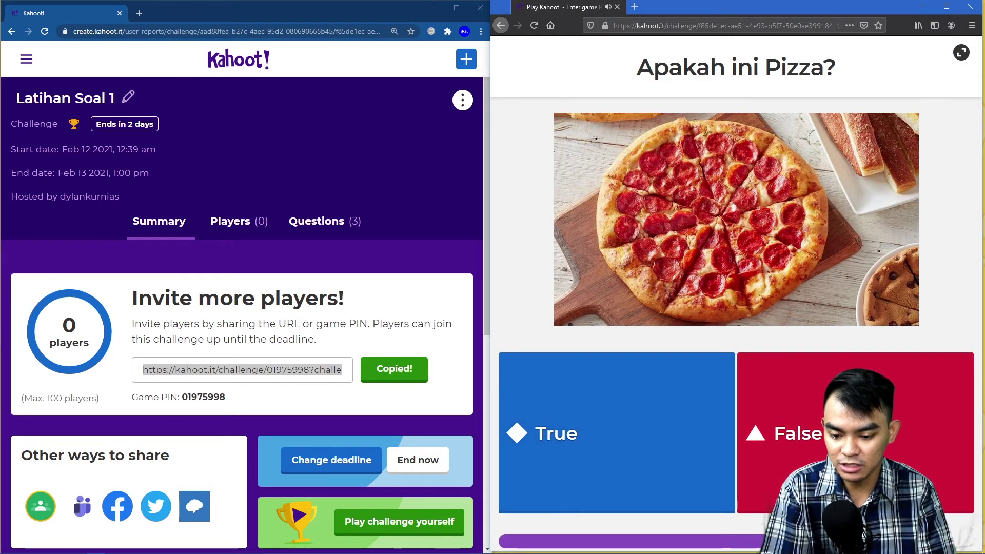
left_click(752, 429)
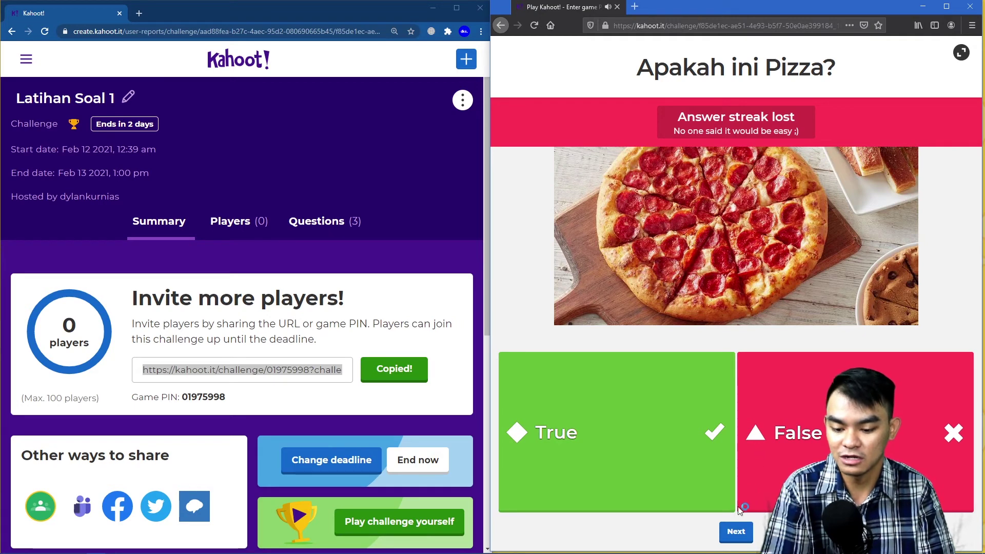
left_click(735, 532)
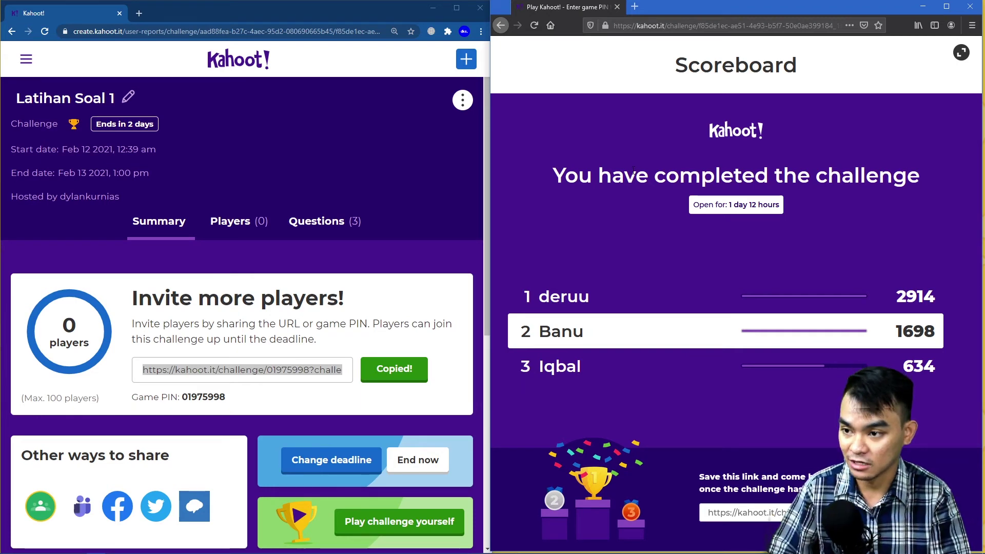
Return to the teacher's challenge report in Chrome and end the "Latihan Soal 1" challenge immediately.
left_click(457, 8)
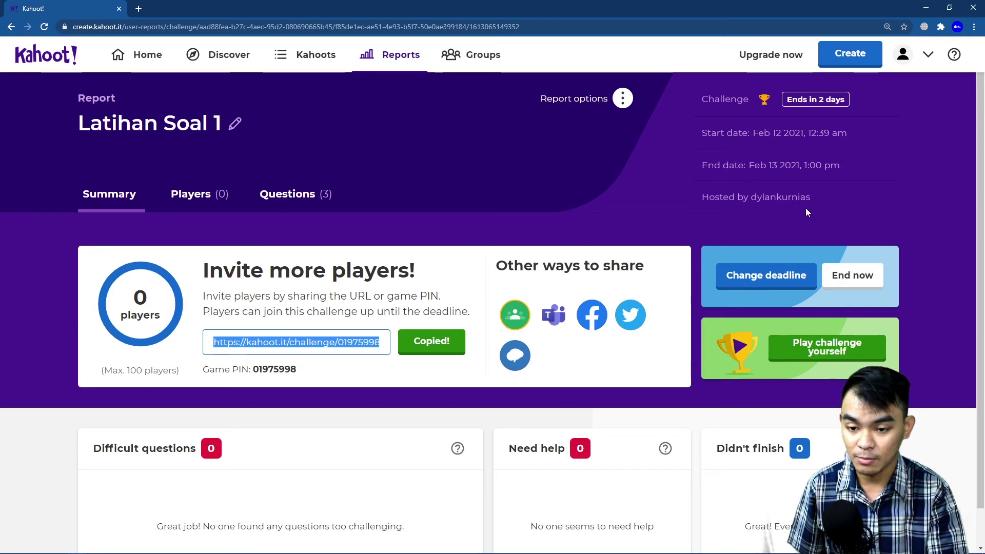
left_click_drag(768, 165, 807, 165)
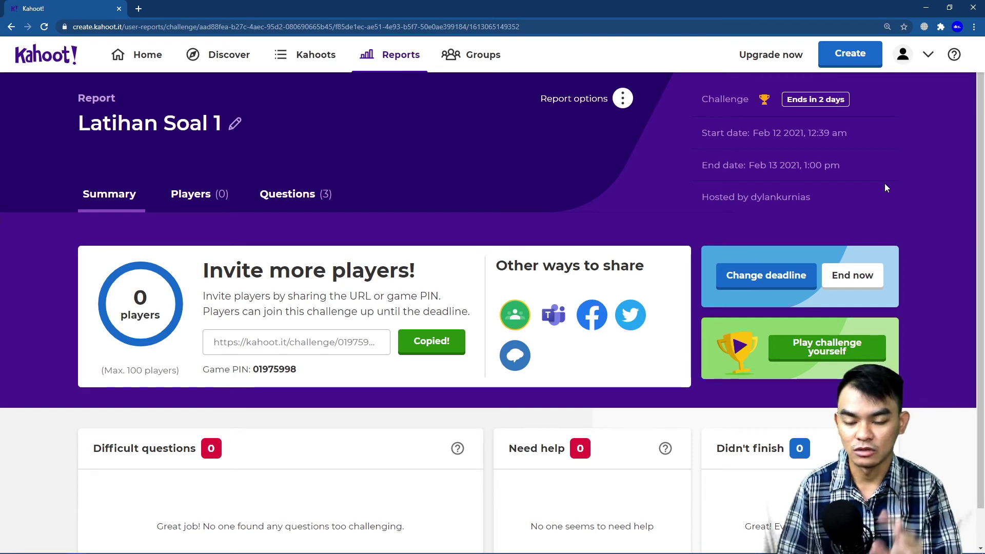
left_click(863, 275)
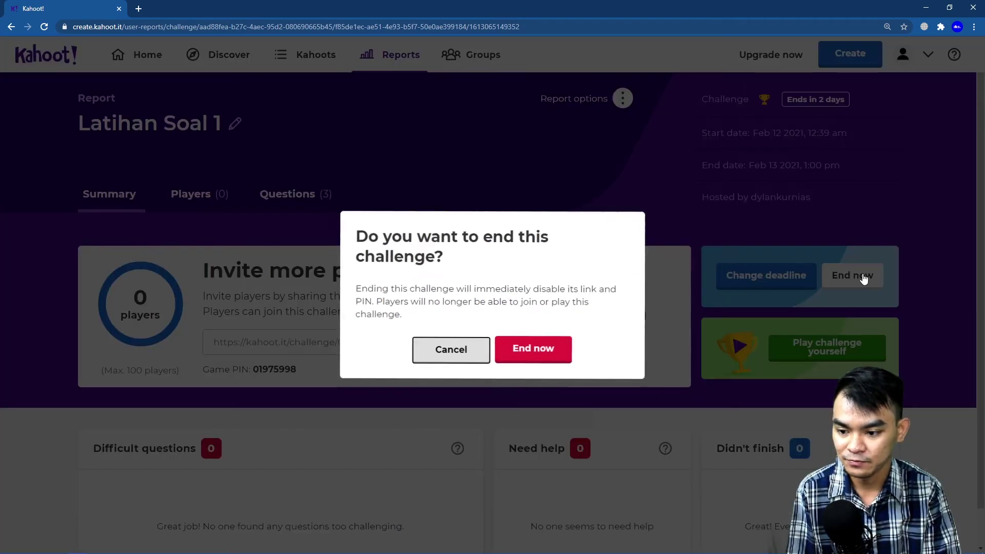
left_click(547, 350)
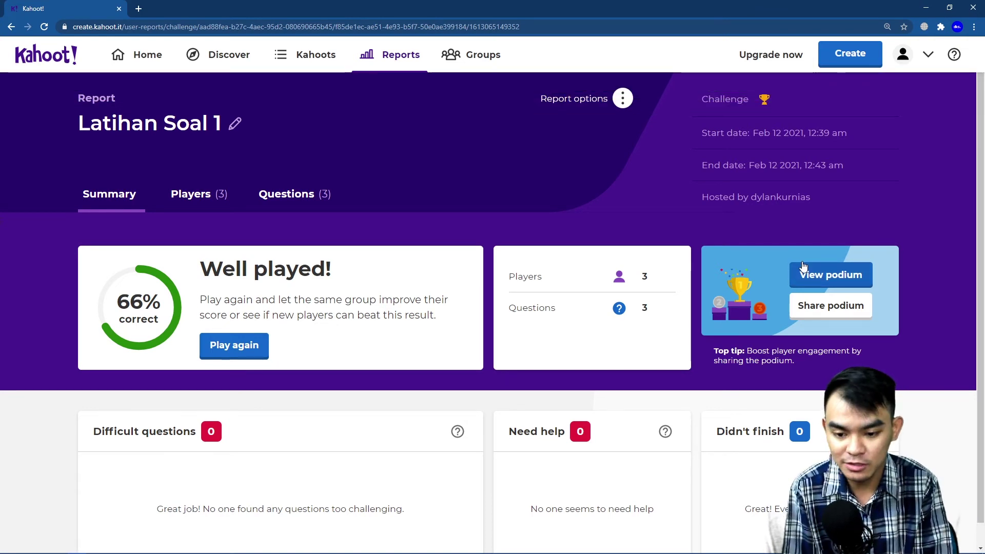
View the challenge's podium, return to the report and examine its difficult questions and players needing help.
left_click(858, 280)
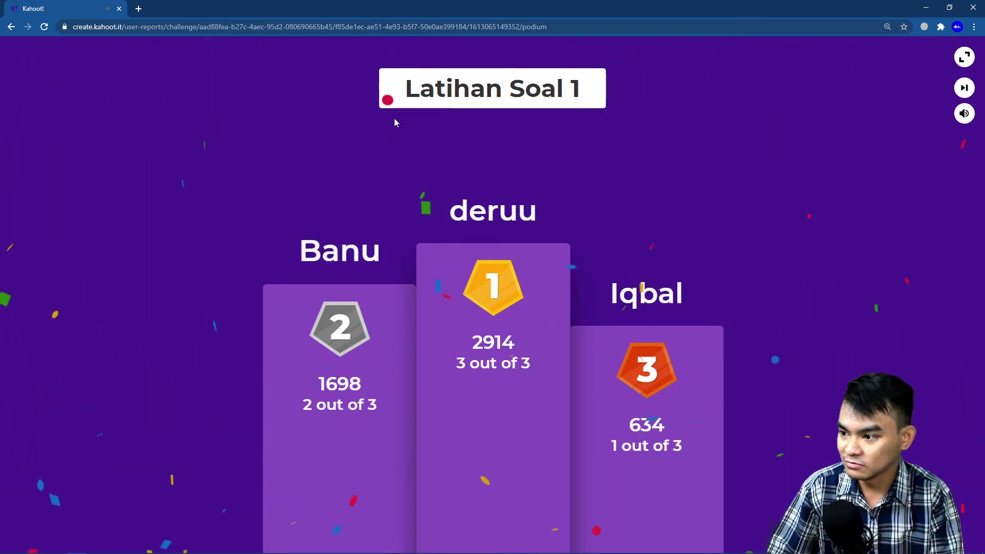
left_click(12, 27)
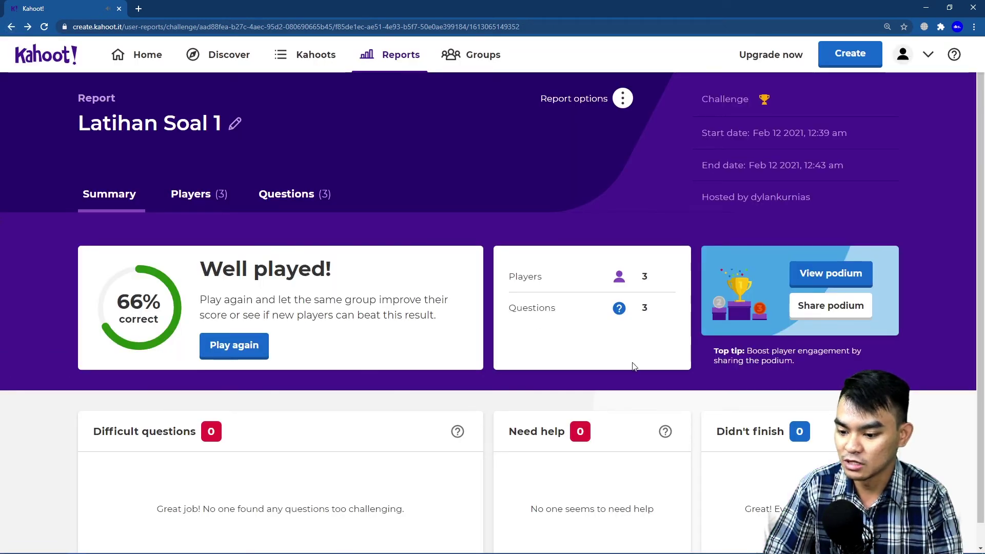
scroll(634, 366, "down", 1)
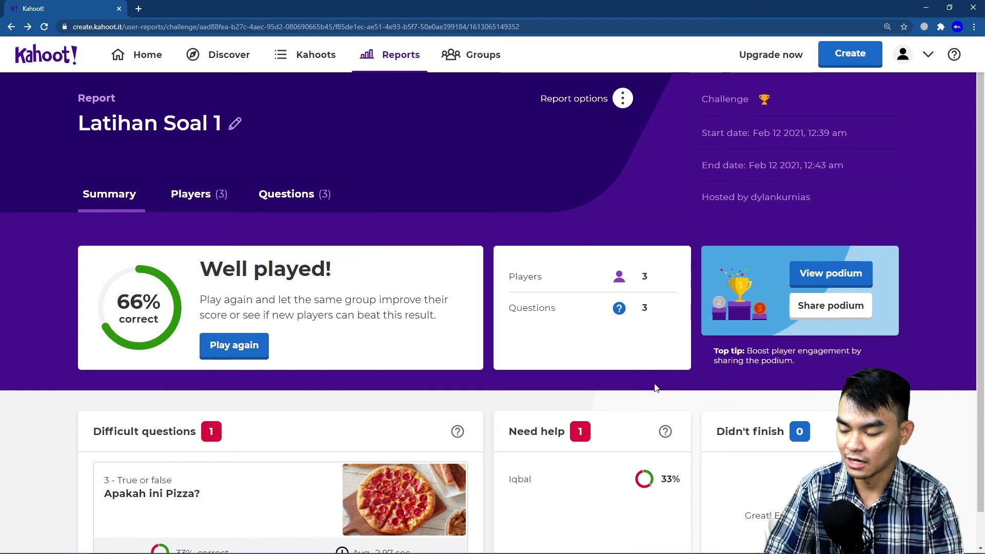
scroll(655, 388, "down", 1)
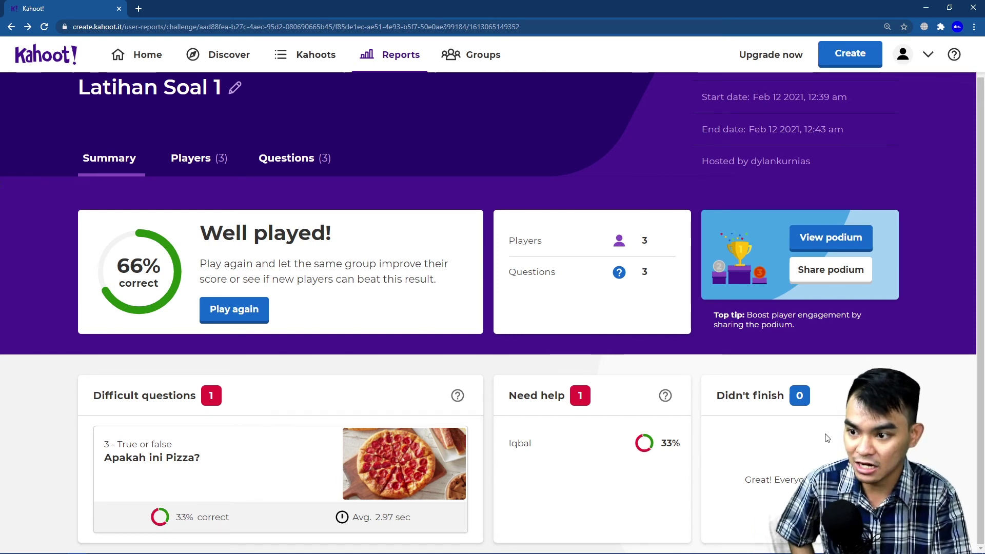
scroll(824, 434, "up", 1)
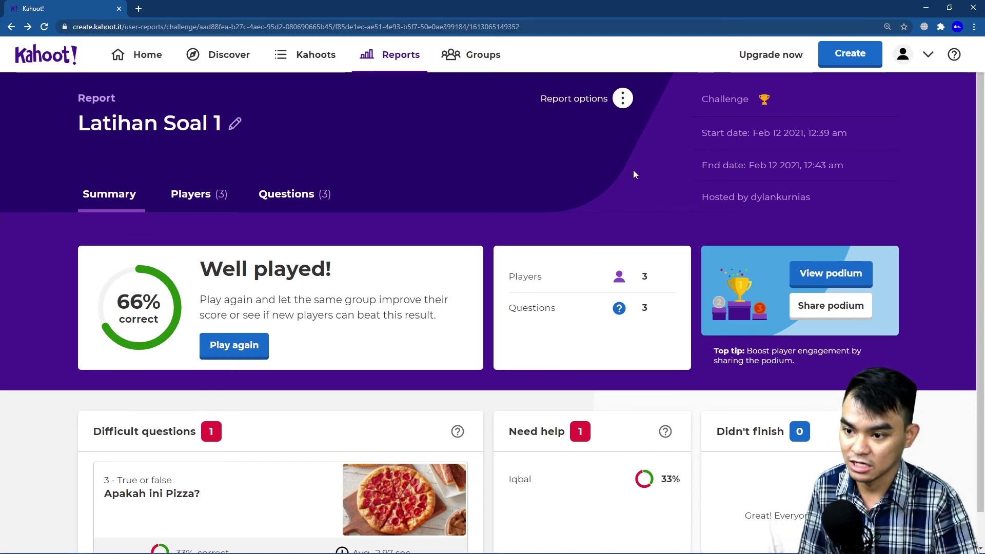
Download the challenge report to the Downloads folder as a Microsoft Excel worksheet.
left_click(623, 98)
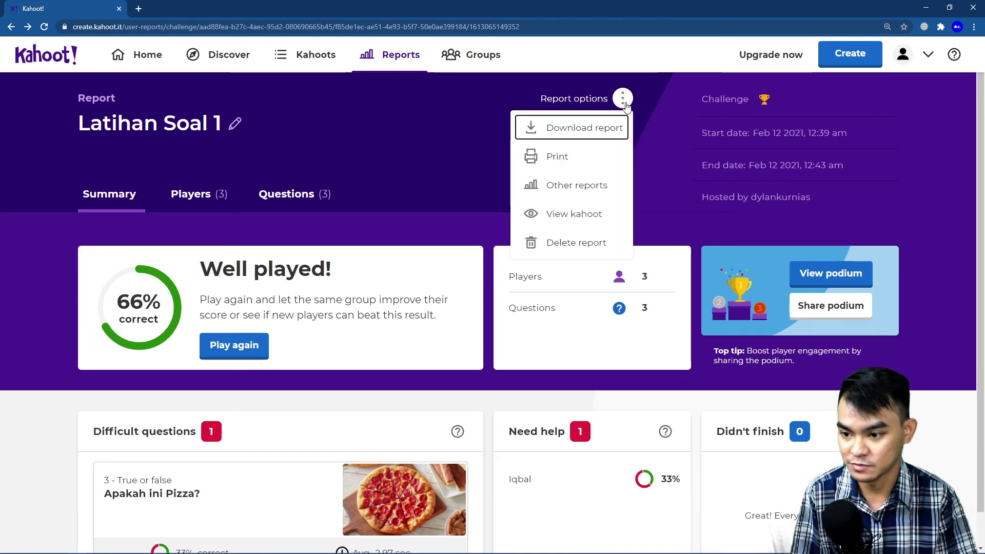
left_click(605, 129)
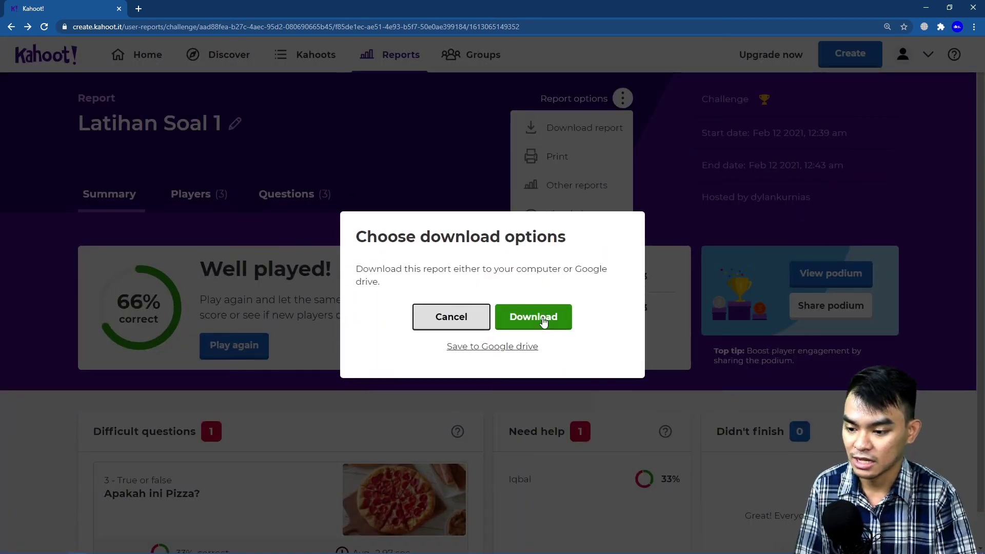
left_click(545, 318)
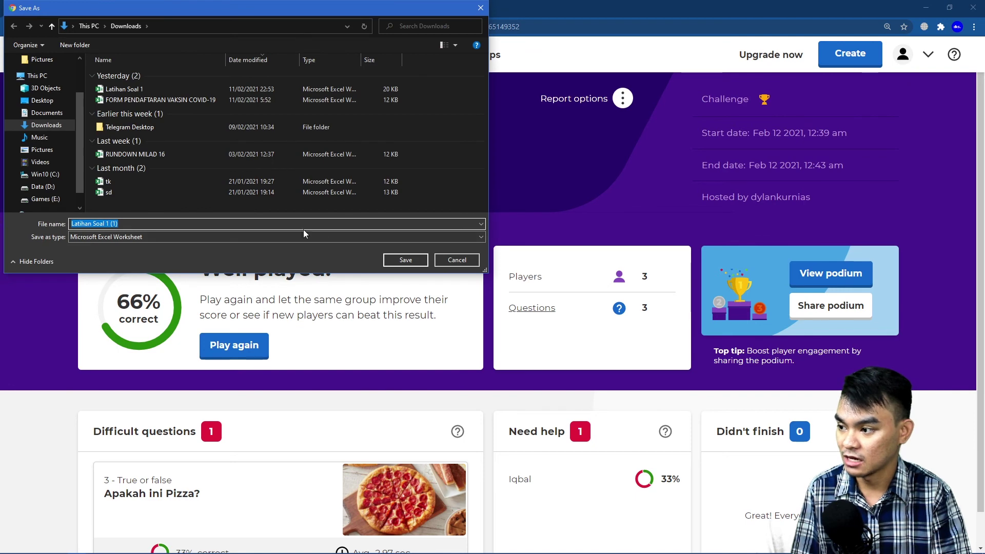
left_click(398, 262)
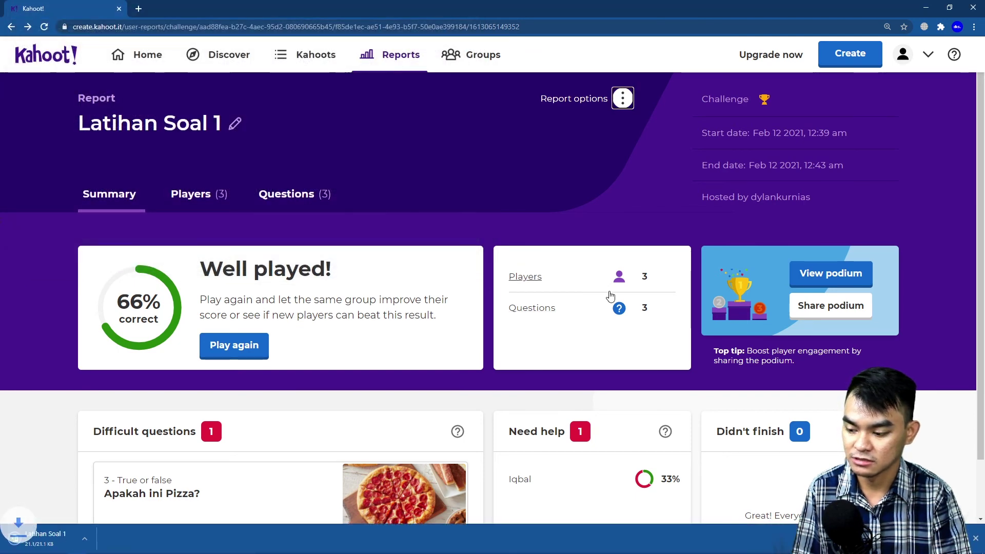
Open the downloaded "Latihan Soal 1" report in Excel and examine the game details and Overall Performance on the Overview sheet.
left_click(48, 538)
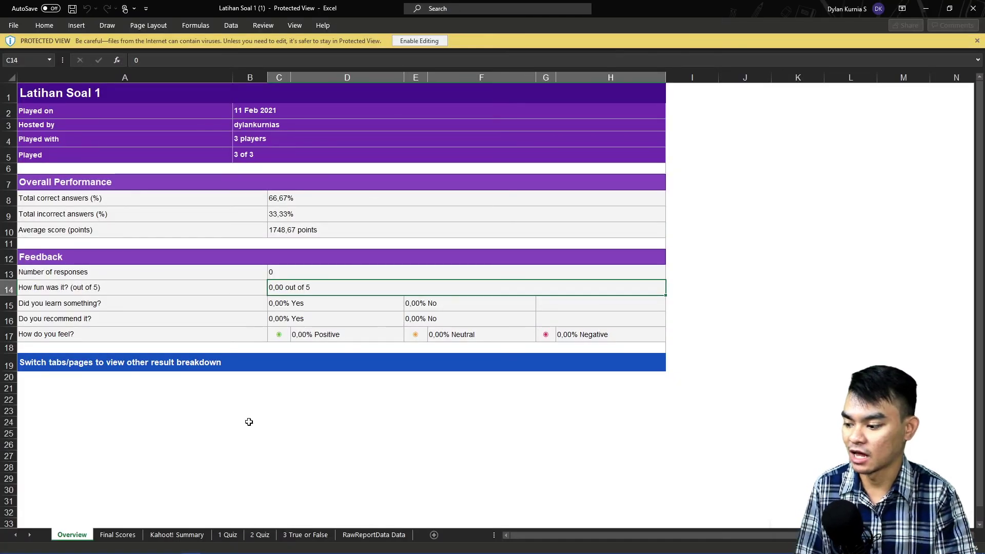
left_click(115, 110)
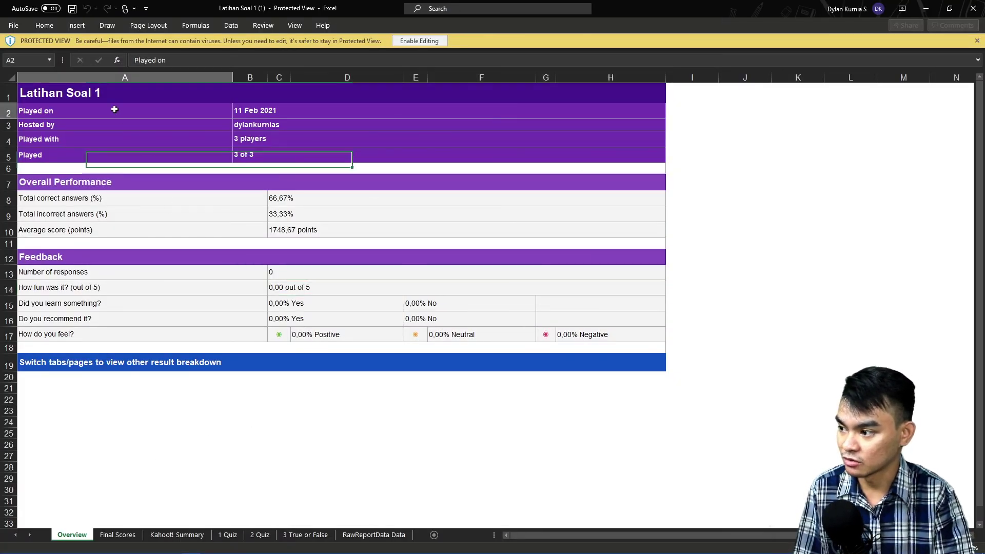
left_click(186, 127)
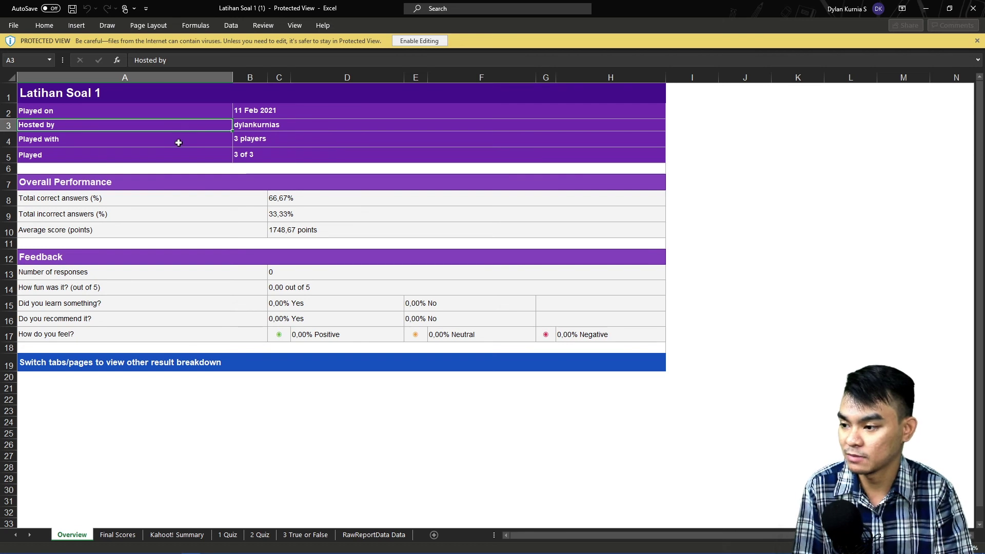
left_click(177, 141)
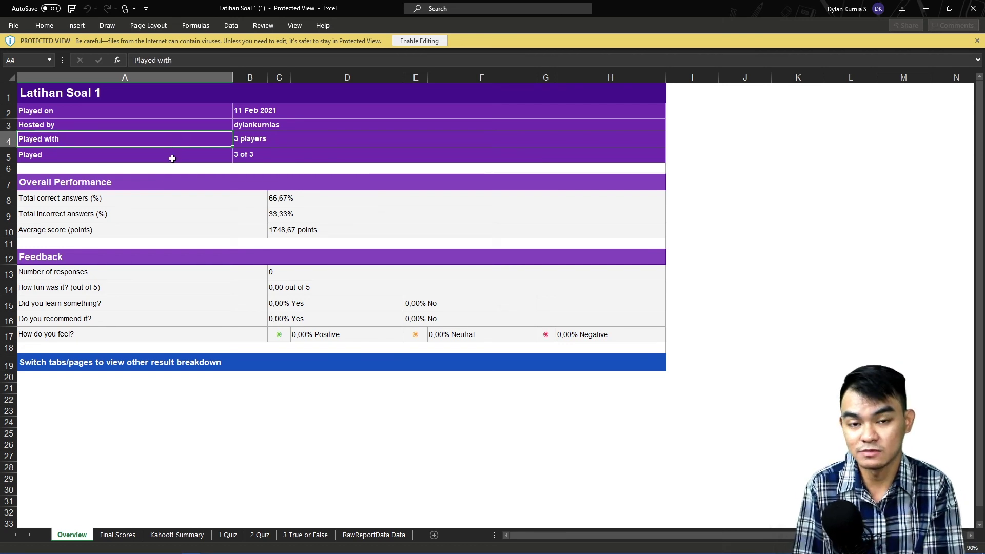
left_click(214, 199)
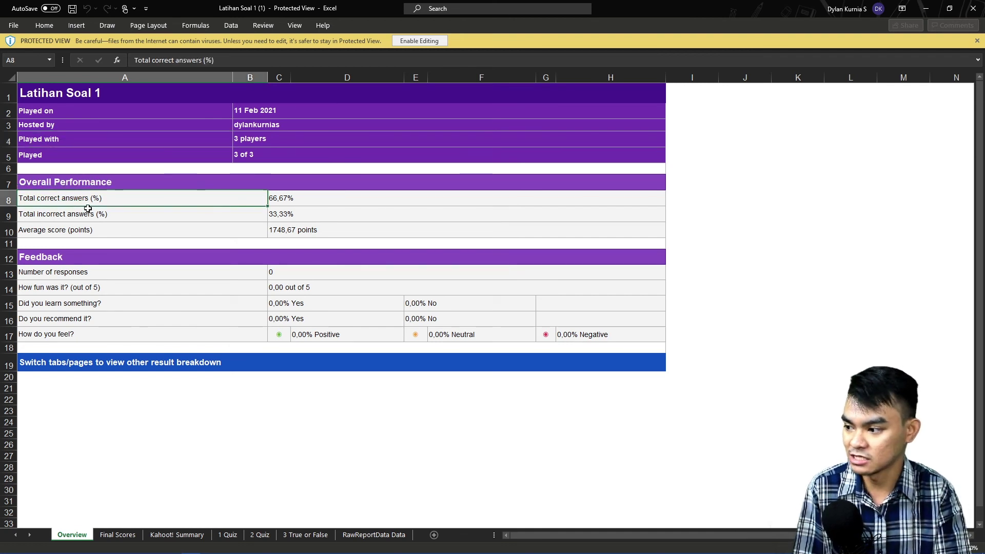
left_click(151, 215)
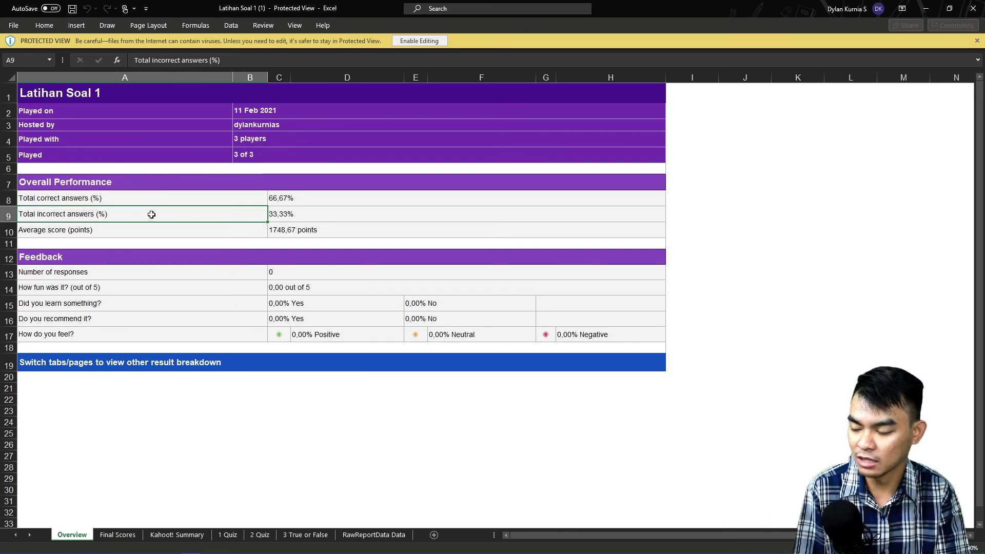
left_click(152, 231)
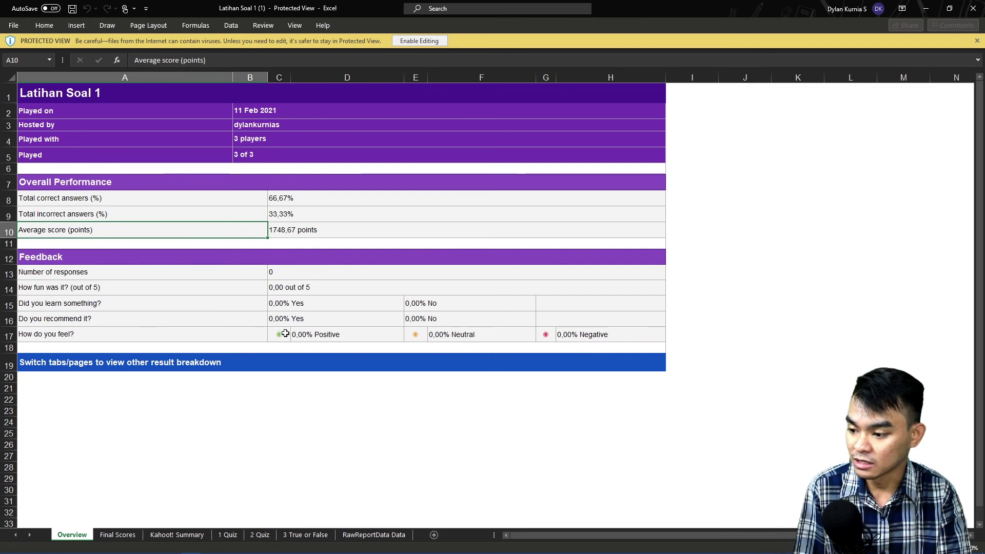
Examine the players' rankings on the Final Scores sheet and the per-question results on the Kahoot! Summary sheet.
left_click(119, 535)
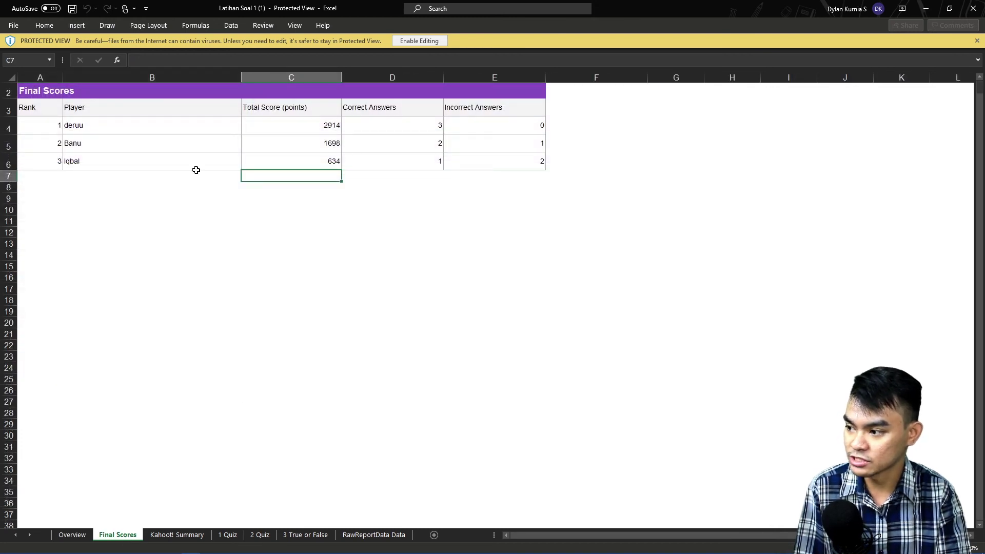
left_click(151, 126)
left_click(159, 146)
left_click(164, 156)
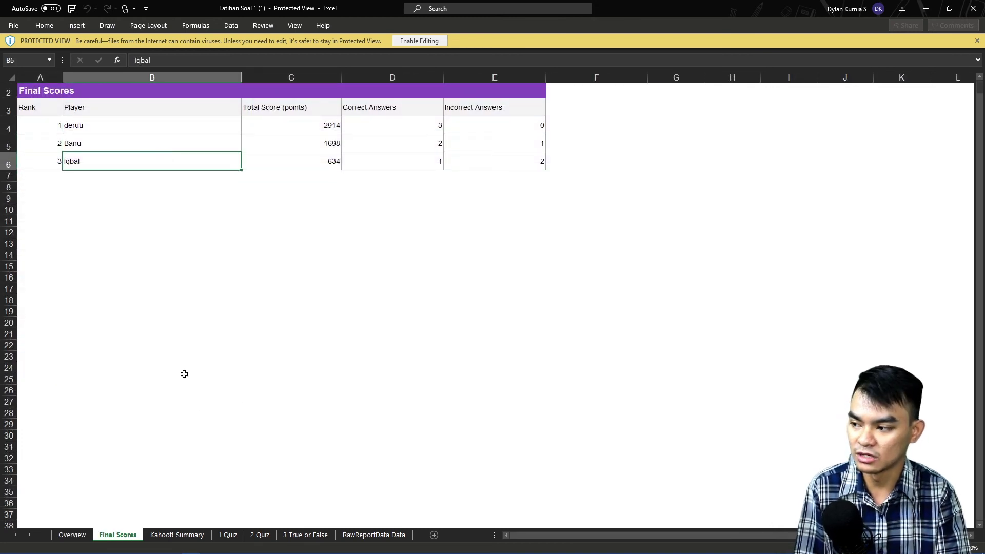
left_click(183, 535)
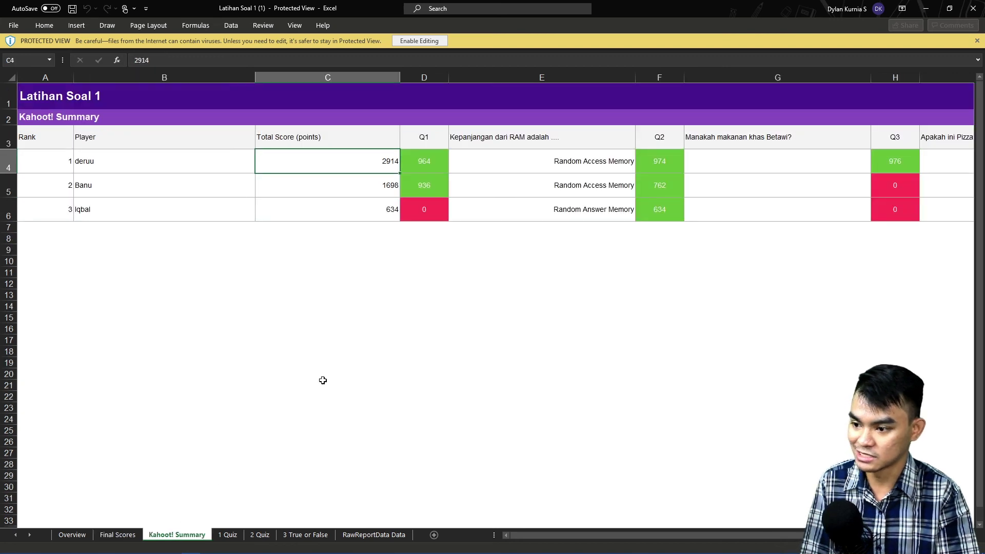
Examine each player's answer to the RAM question on the 1 Quiz sheet, glancing at the 2 Quiz sheet for comparison.
key("ctrl+Page_Down")
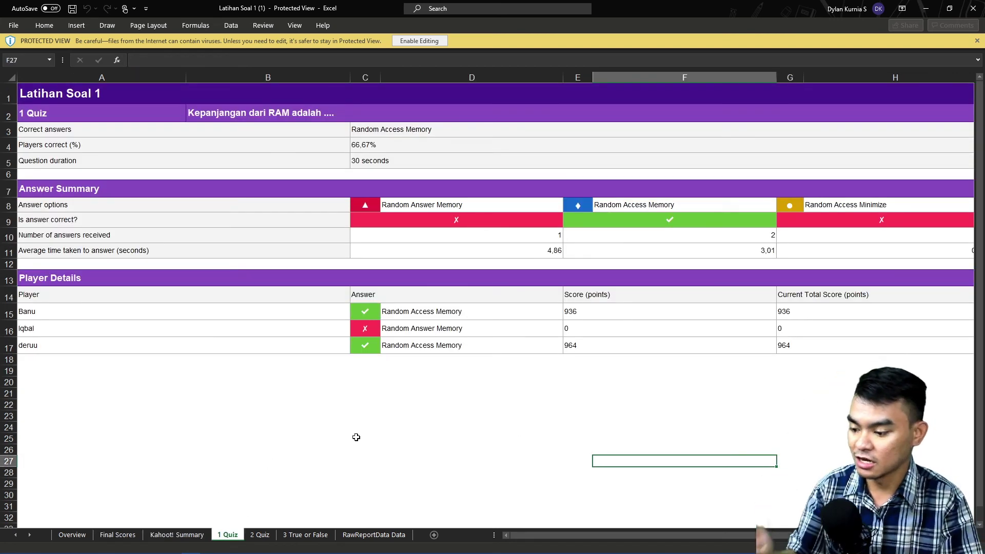
left_click(260, 535)
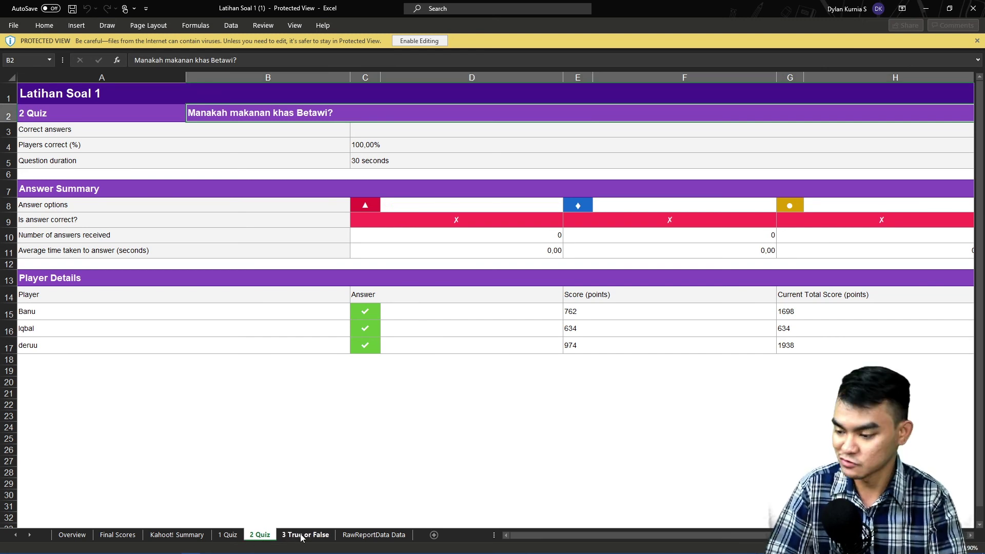
left_click(227, 535)
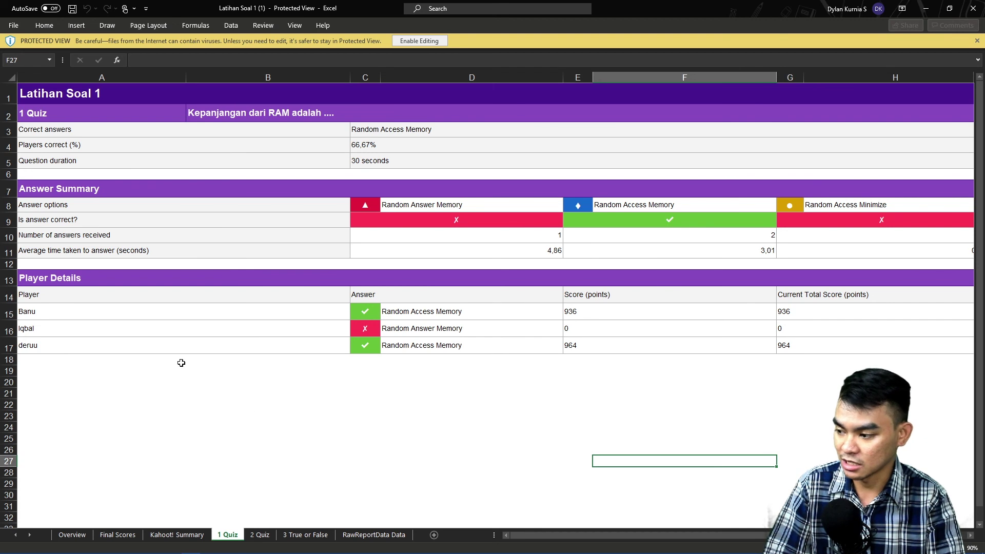
left_click(100, 315)
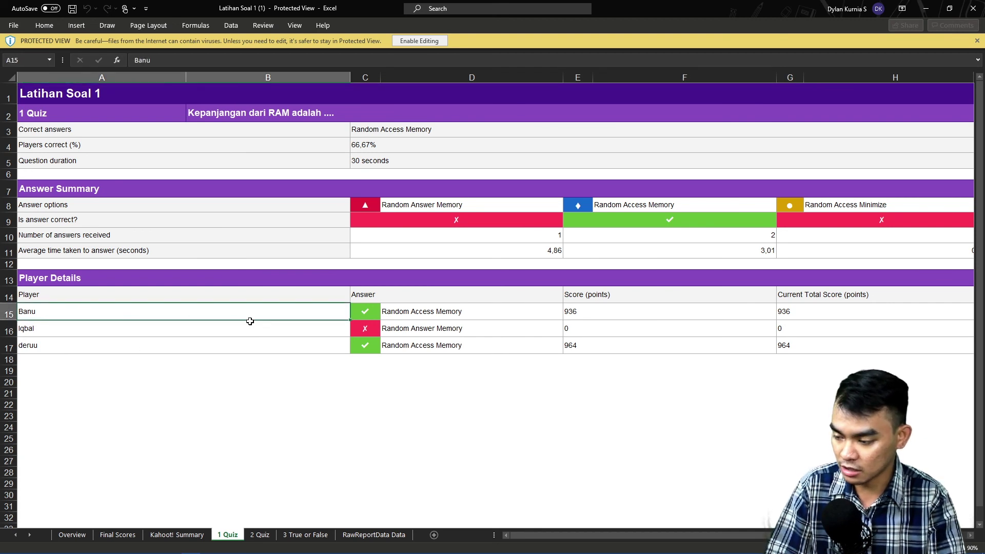
left_click(233, 332)
left_click(240, 347)
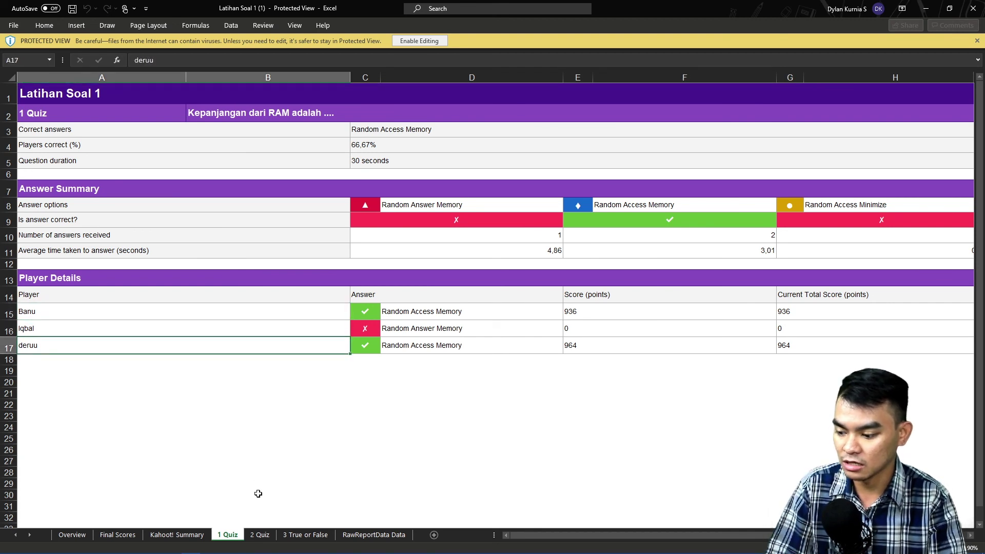
Review the 2 Quiz, 3 True or False and RawReportData Data sheets, and return to the Kahoot! report in Chrome.
left_click(259, 535)
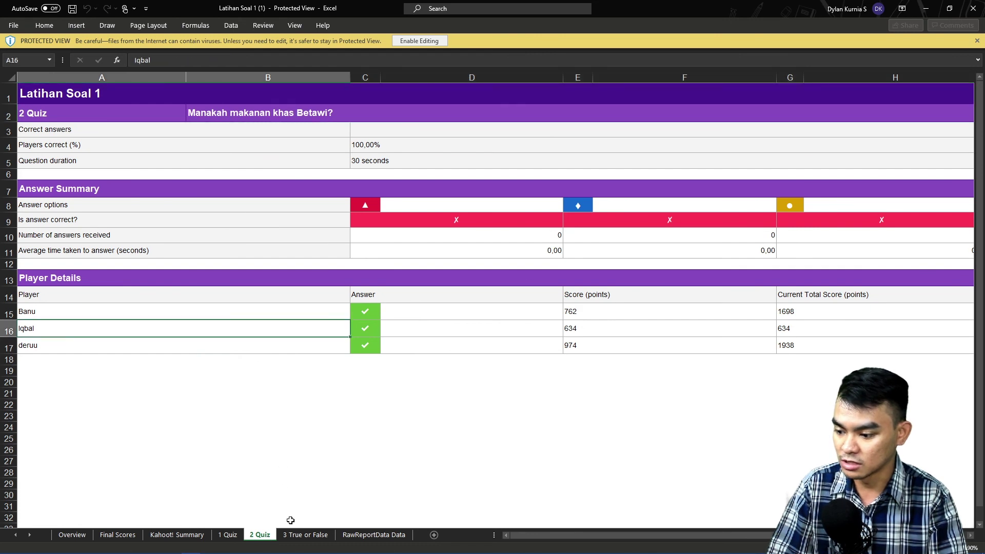
left_click(300, 538)
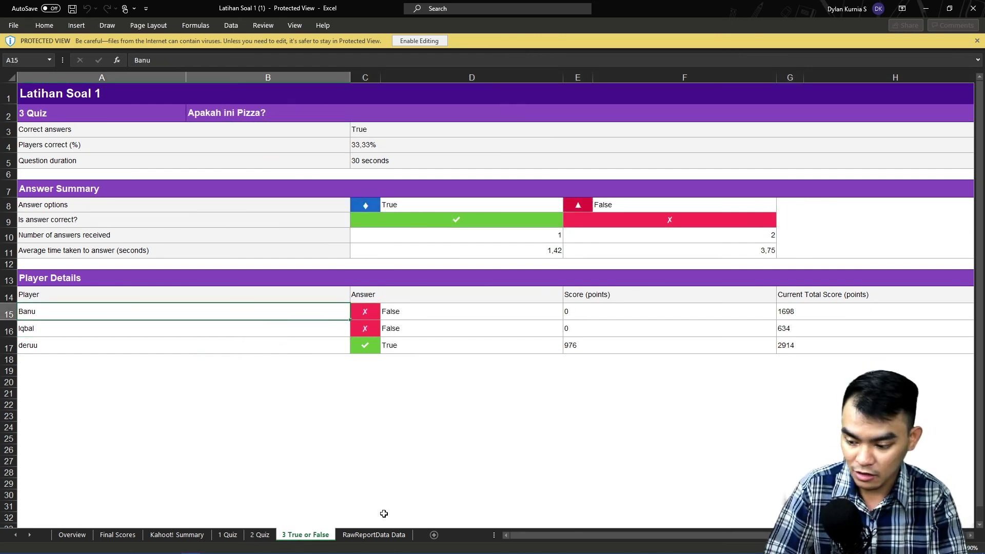
left_click(379, 537)
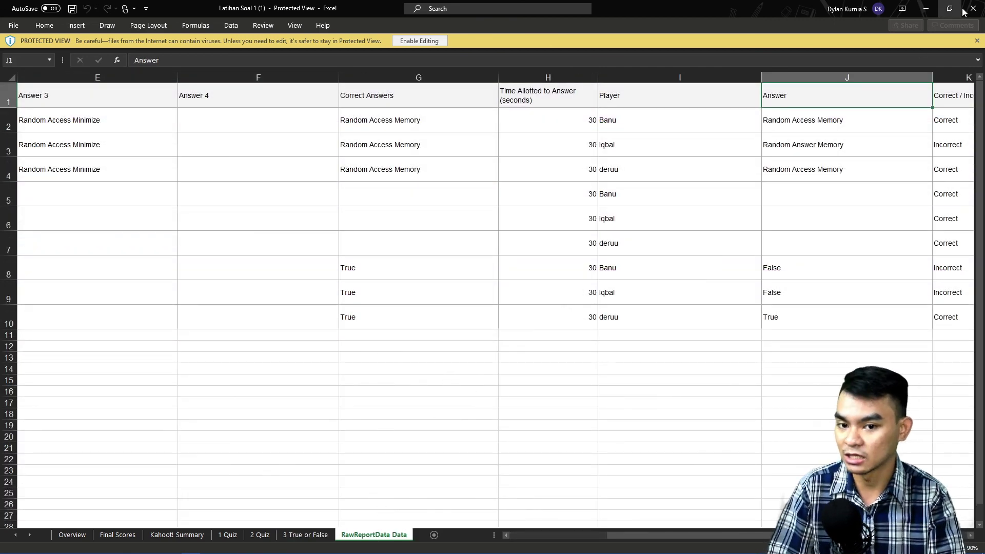
left_click(926, 8)
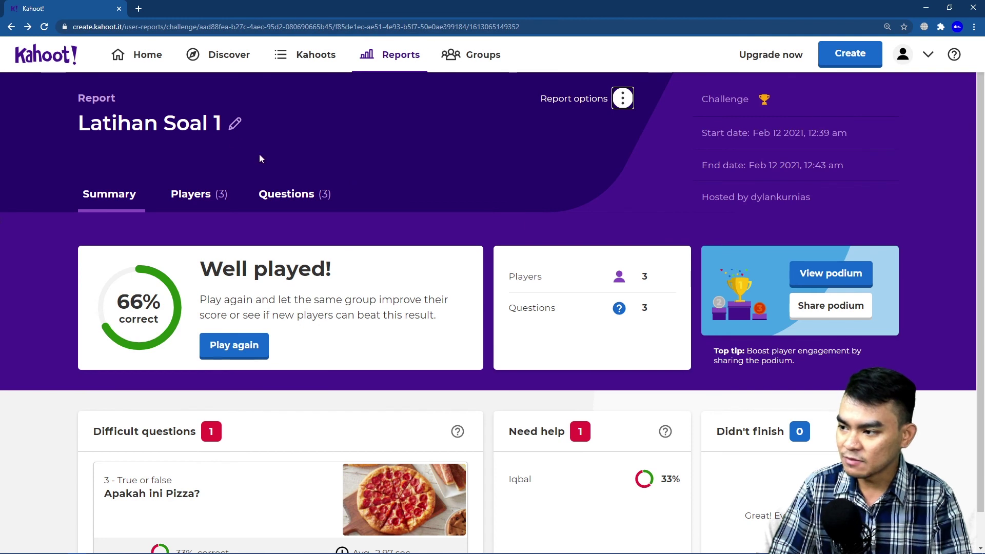